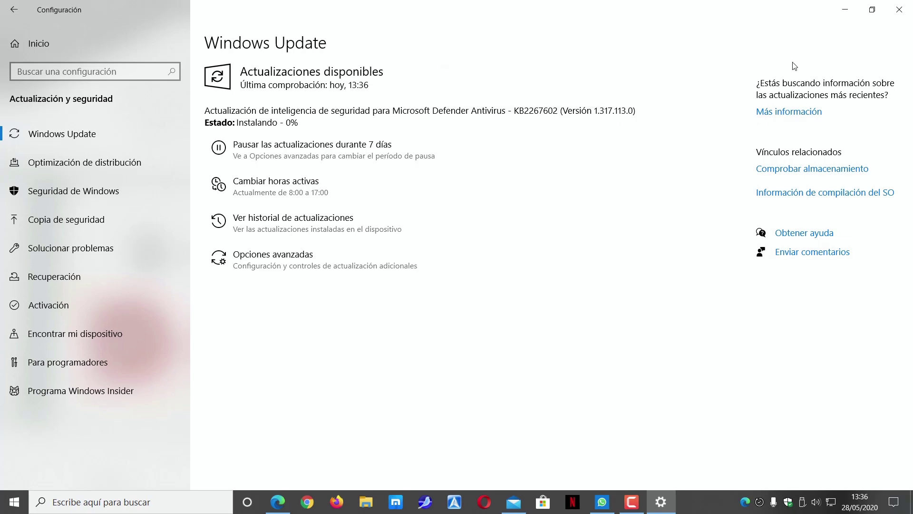
- Close the Windows Update settings and download the May 2020 Windows 10 update assistant from Microsoft's download page in Edge
{"action": "left_click", "coordinate": [899, 9]}
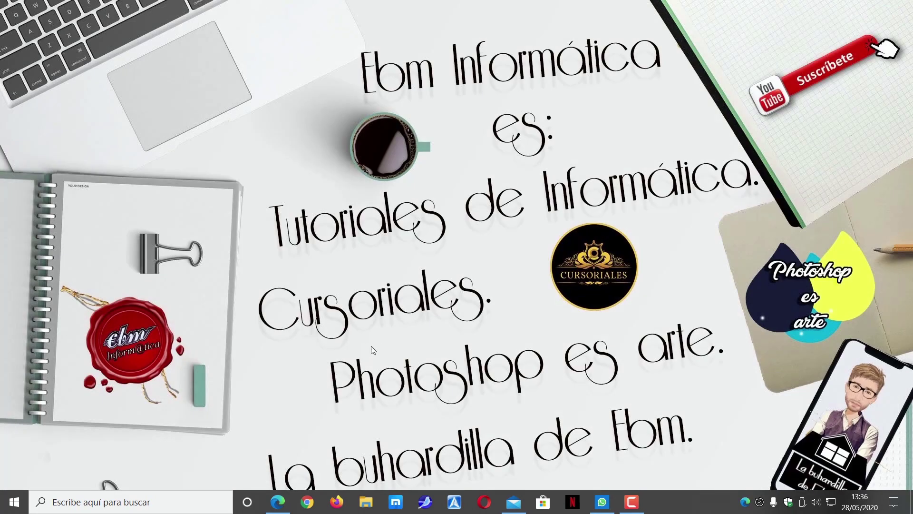
{"action": "mouse_move", "coordinate": [279, 505]}
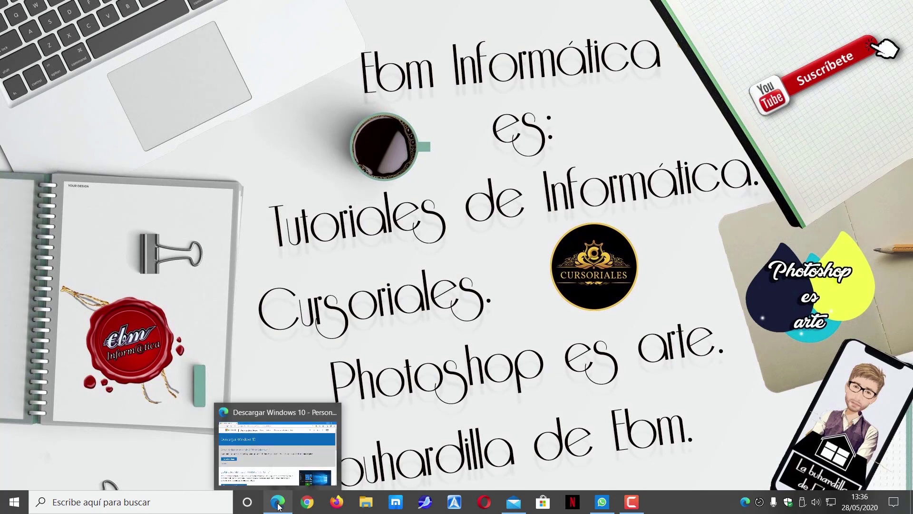
{"action": "left_click", "coordinate": [280, 471]}
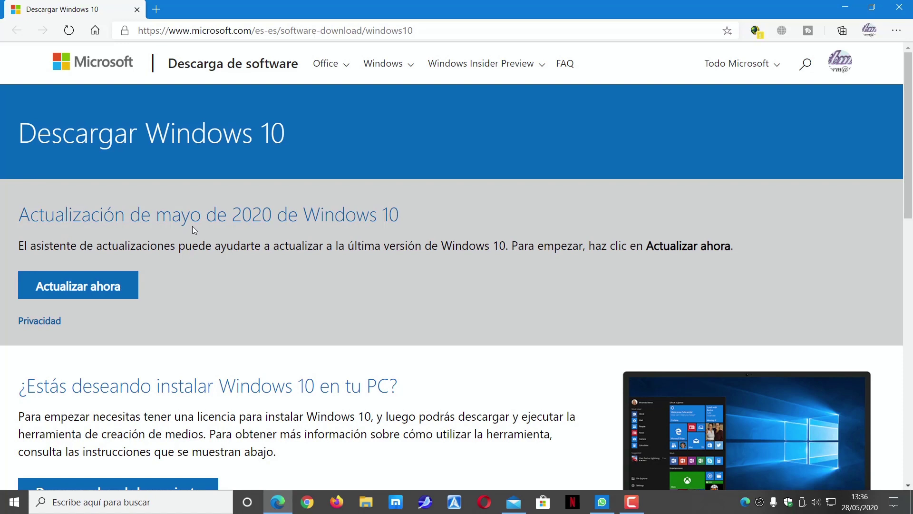
{"action": "left_click", "coordinate": [101, 290]}
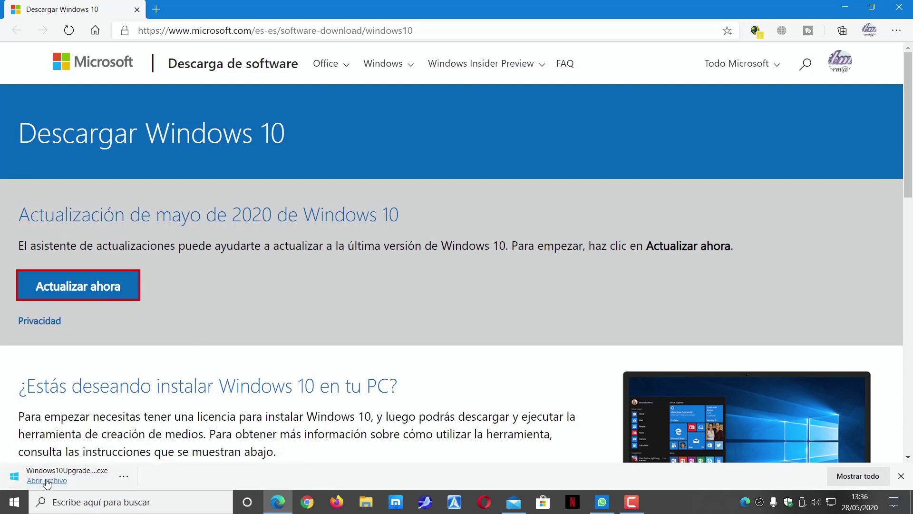
- Run the downloaded Windows 10 update assistant, choose to update now, and continue past the compatibility check
{"action": "left_click", "coordinate": [52, 478]}
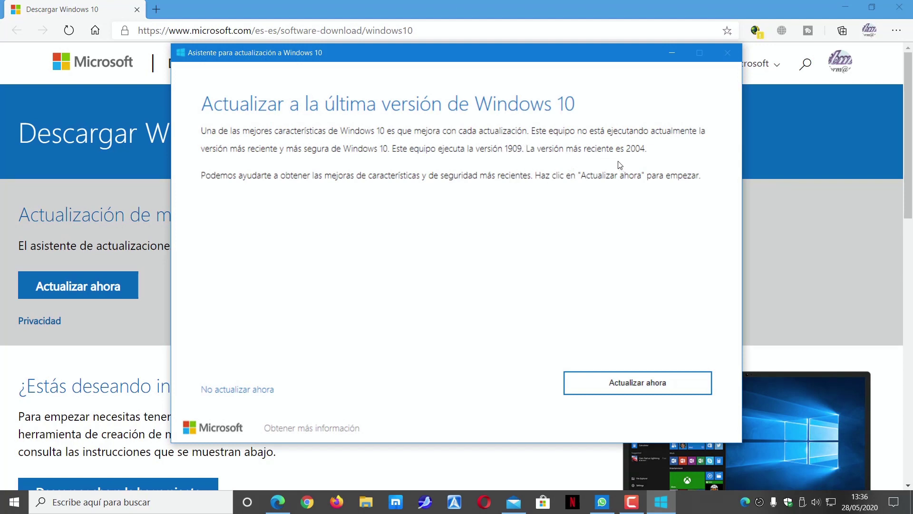
{"action": "left_click", "coordinate": [642, 388]}
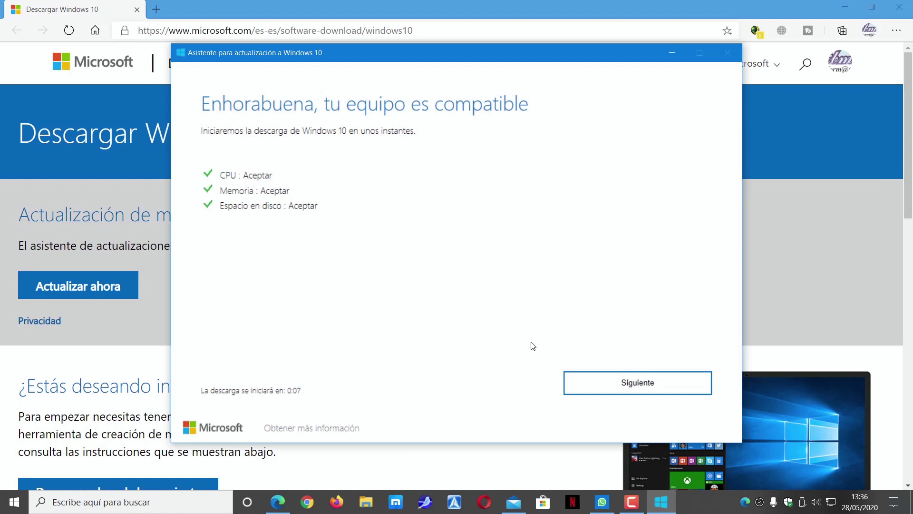
{"action": "left_click", "coordinate": [638, 384]}
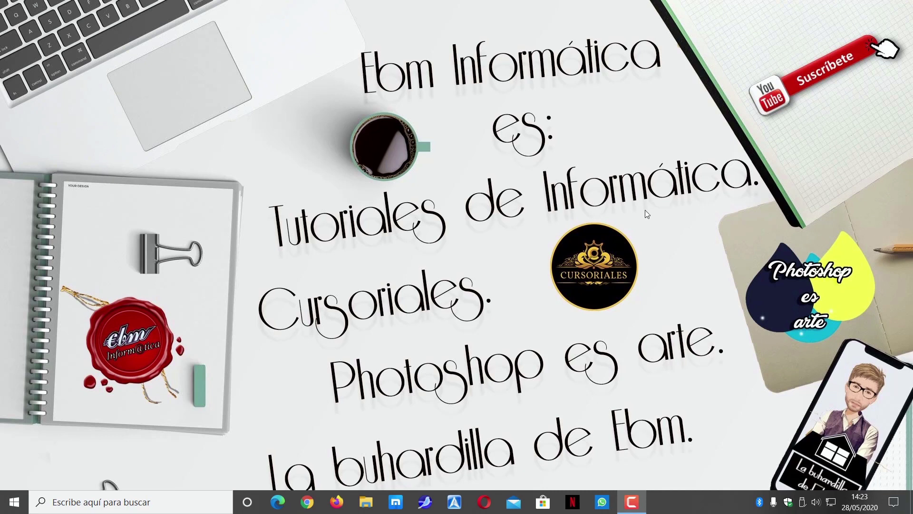
- Check the Windows specifications on the Acerca de page of the Sistema settings, and close Settings
{"action": "left_click", "coordinate": [6, 508]}
{"action": "left_click", "coordinate": [82, 158]}
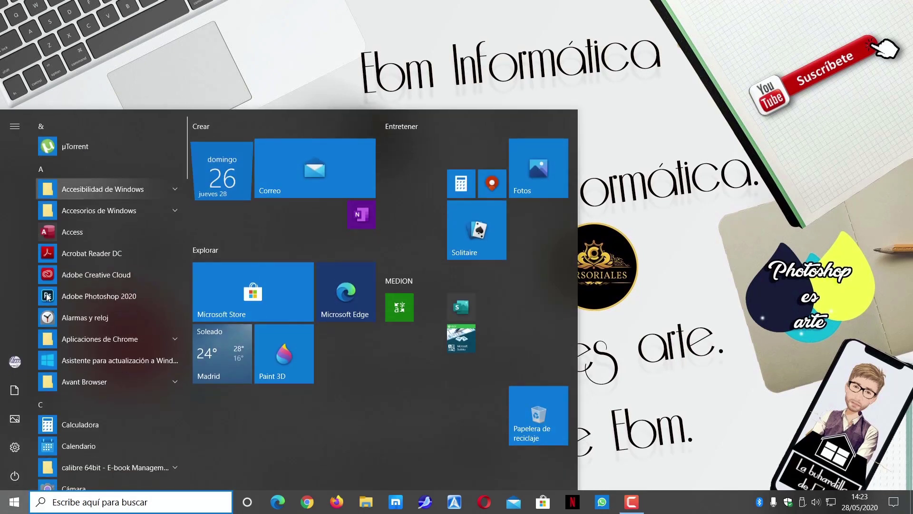
{"action": "left_click", "coordinate": [15, 447]}
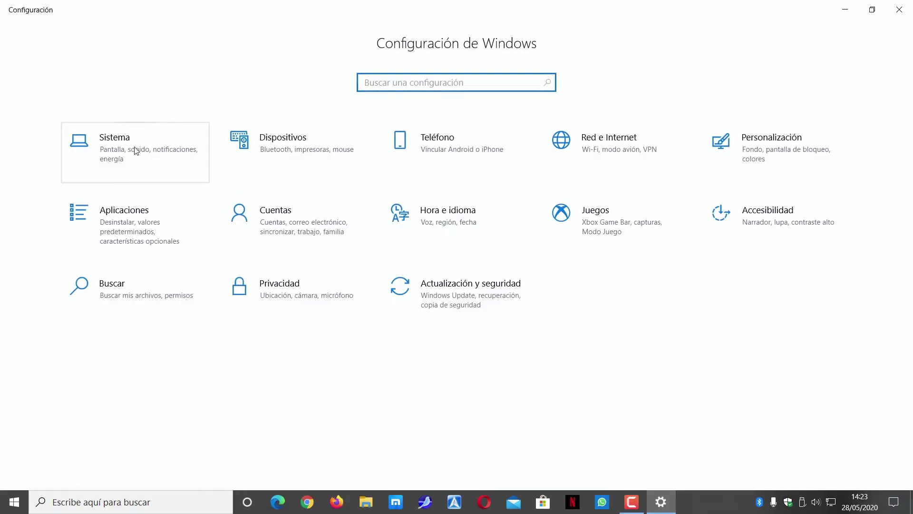
{"action": "left_click", "coordinate": [136, 150]}
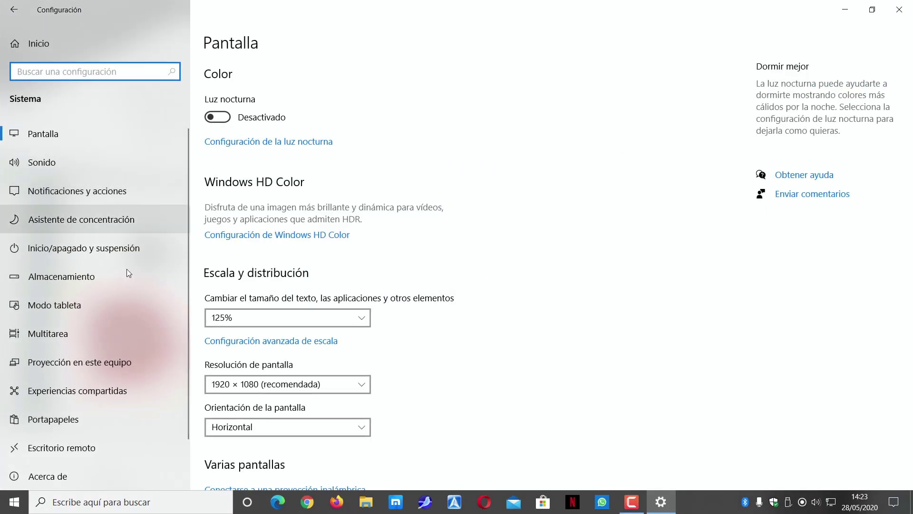
{"action": "scroll", "coordinate": [94, 375], "scroll_direction": "down", "scroll_amount": 2}
{"action": "left_click", "coordinate": [68, 425]}
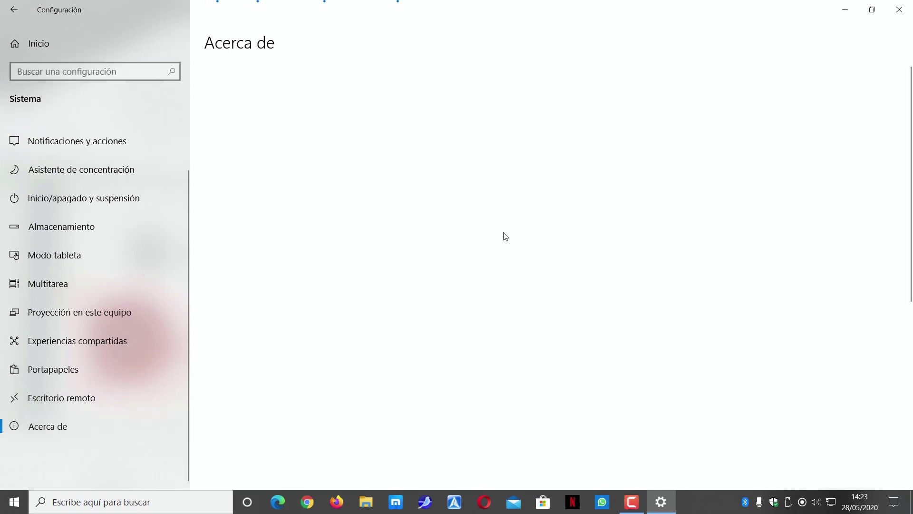
{"action": "scroll", "coordinate": [559, 165], "scroll_direction": "down", "scroll_amount": 5}
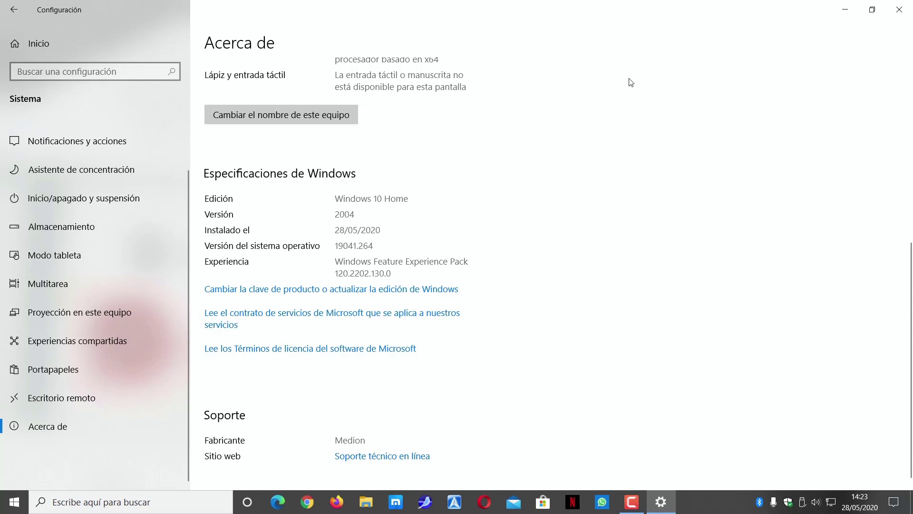
{"action": "left_click", "coordinate": [903, 14]}
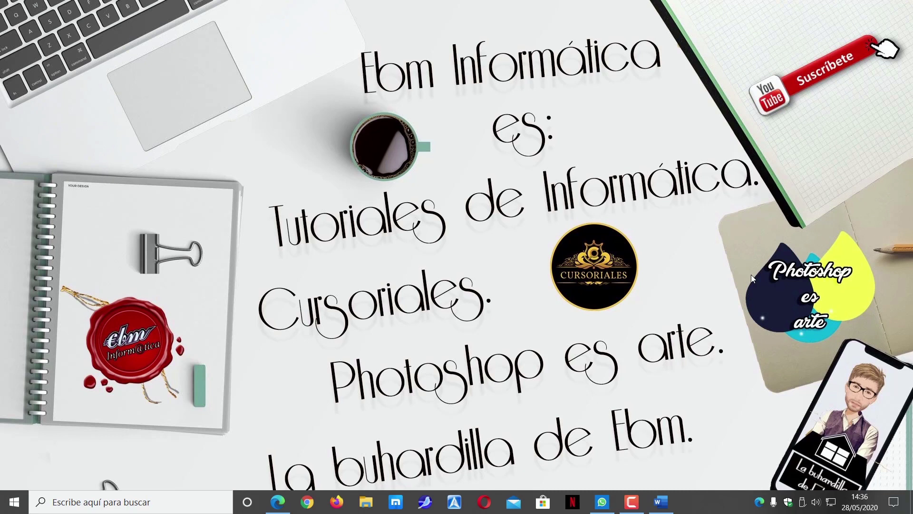
- Open the Recuperación page under Actualización y seguridad in Windows Settings
{"action": "left_click", "coordinate": [14, 502]}
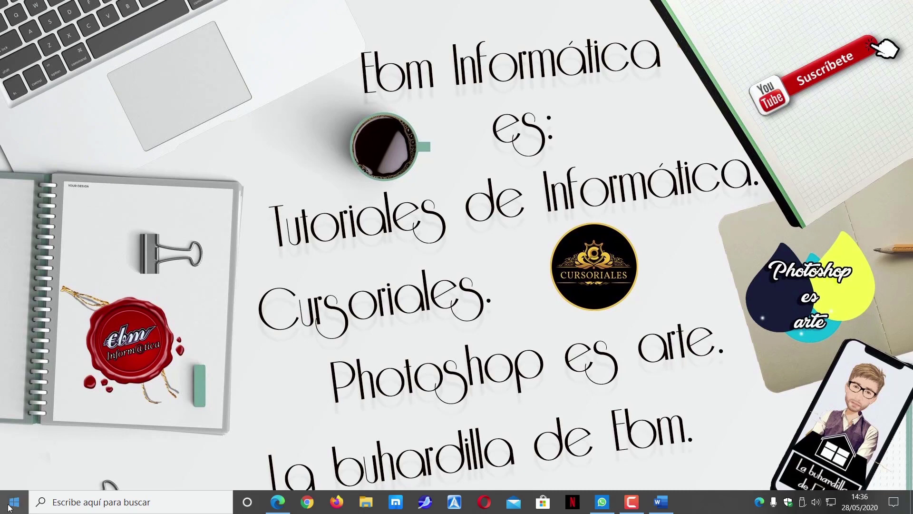
{"action": "left_click", "coordinate": [79, 158]}
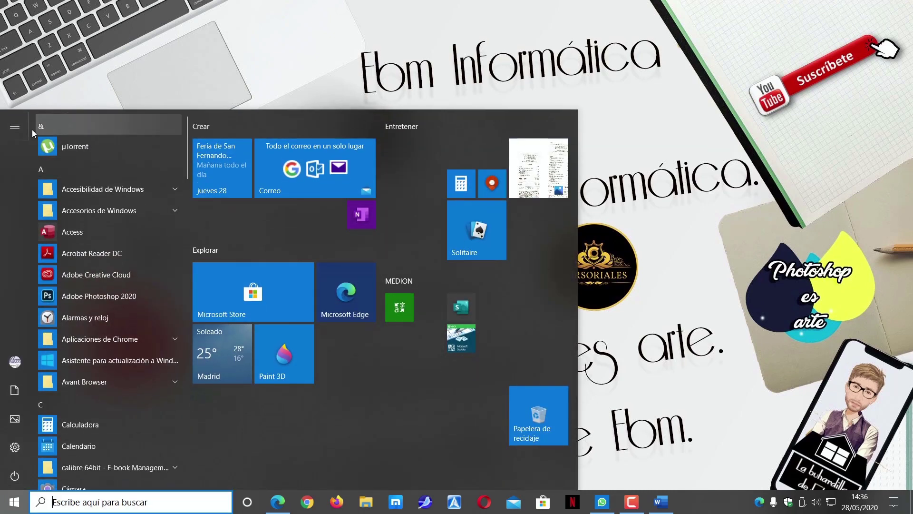
{"action": "mouse_move", "coordinate": [15, 374]}
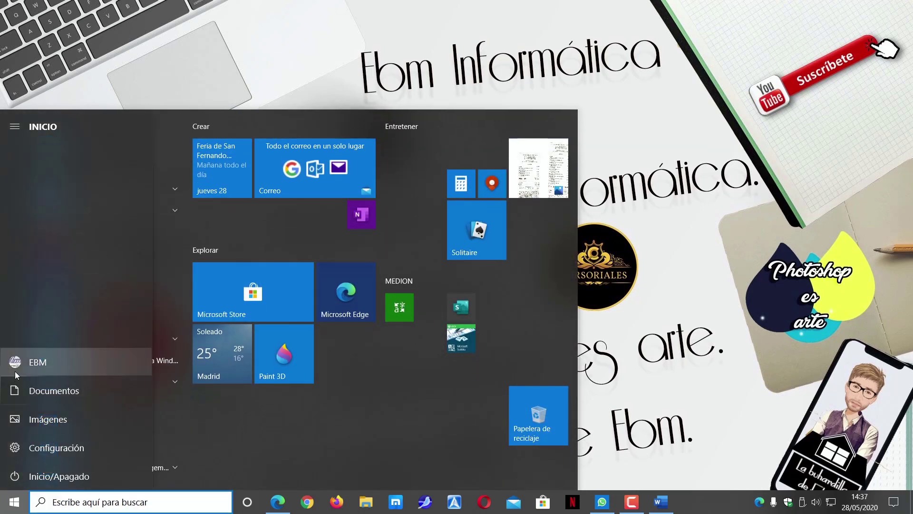
{"action": "left_click", "coordinate": [14, 448]}
{"action": "left_click", "coordinate": [499, 296]}
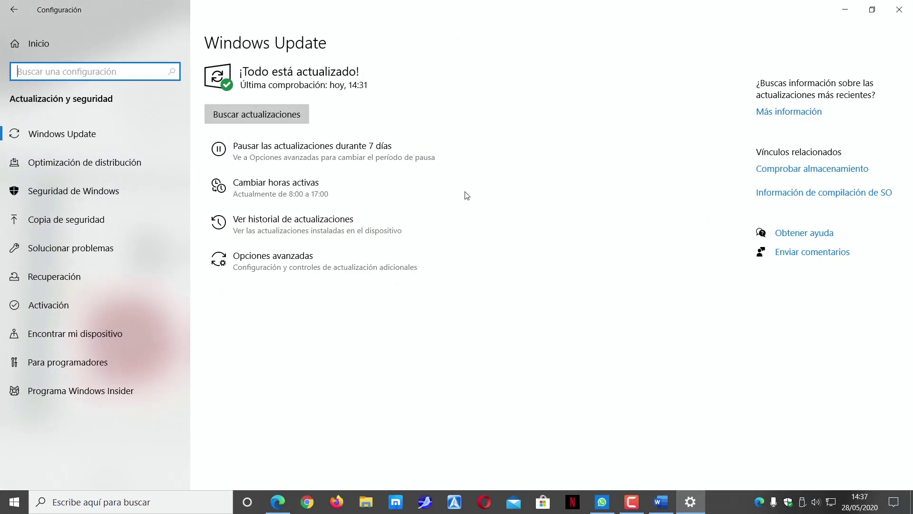
{"action": "left_click", "coordinate": [86, 276]}
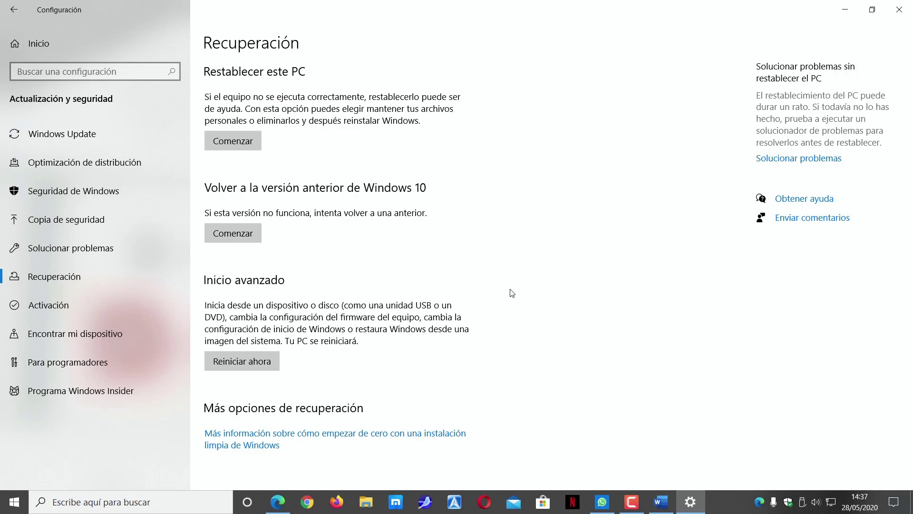
- Start Restablecer este PC with Quitar todo to view the reinstall options, cancel the reset, and close Settings
{"action": "left_click", "coordinate": [243, 143]}
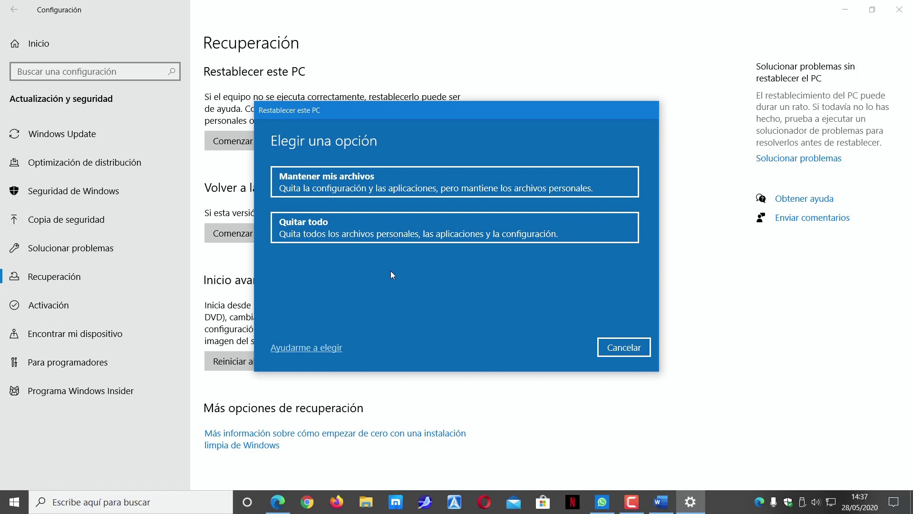
{"action": "left_click", "coordinate": [330, 221]}
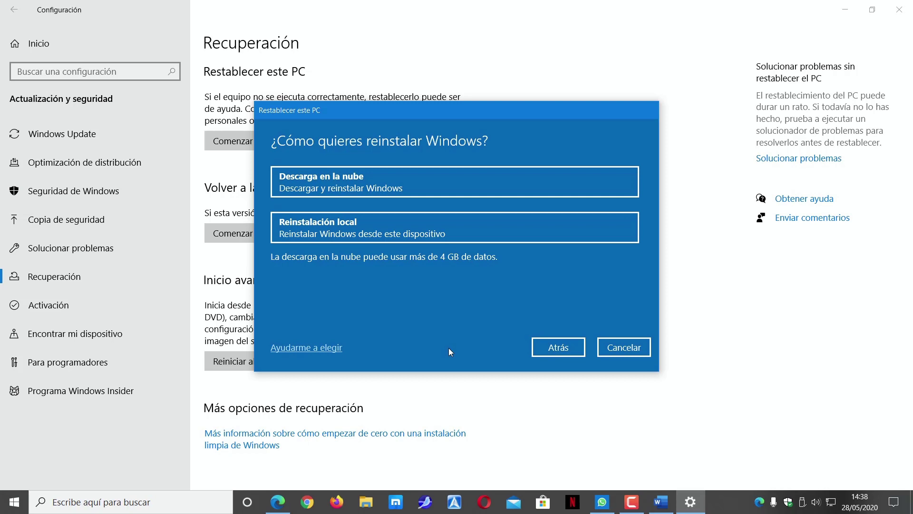
{"action": "left_click", "coordinate": [631, 350]}
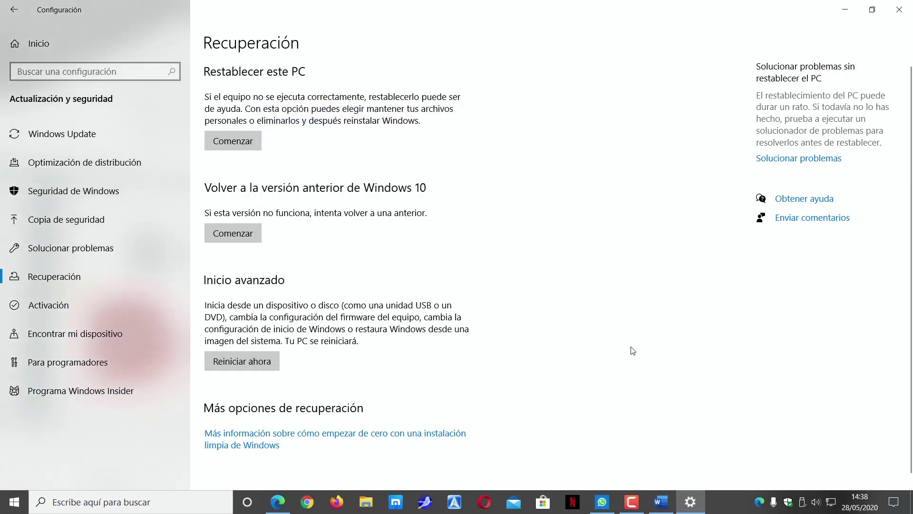
{"action": "left_click", "coordinate": [904, 13]}
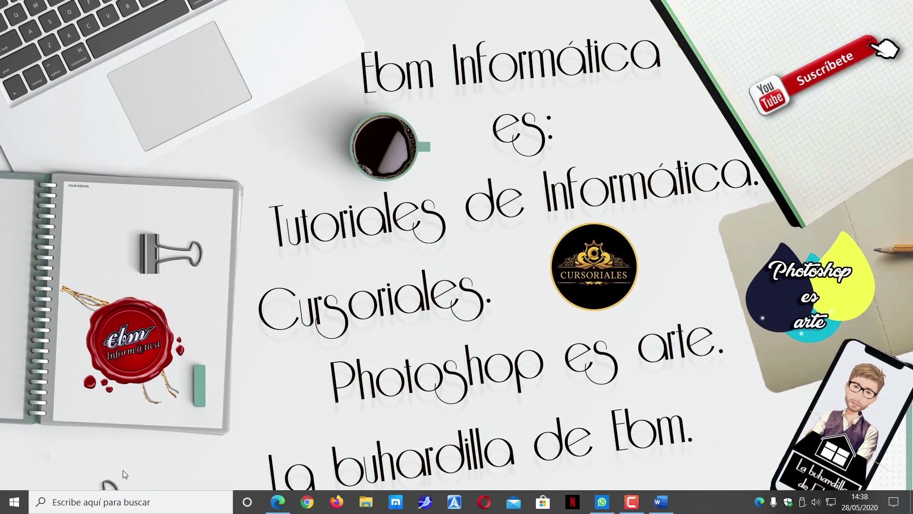
- Search Windows for "word", review the results, and clear the search
{"action": "left_click", "coordinate": [108, 502]}
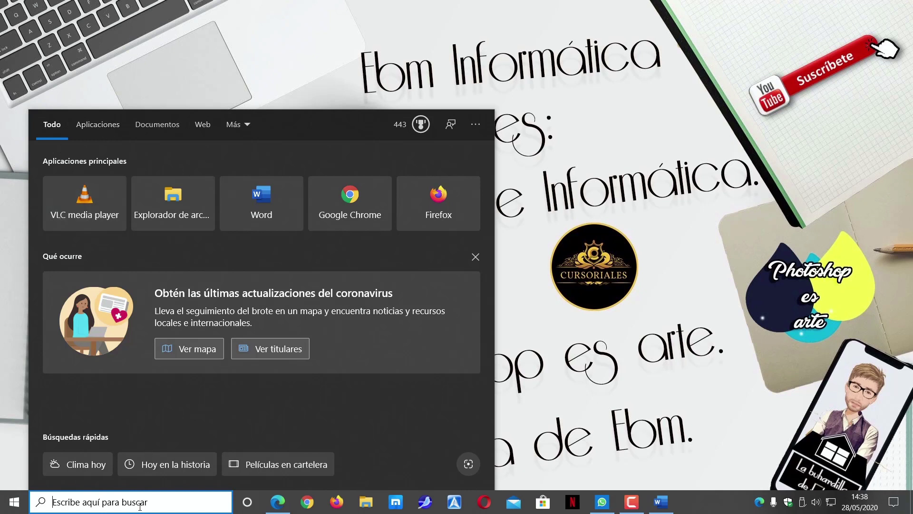
{"action": "type", "text": "word"}
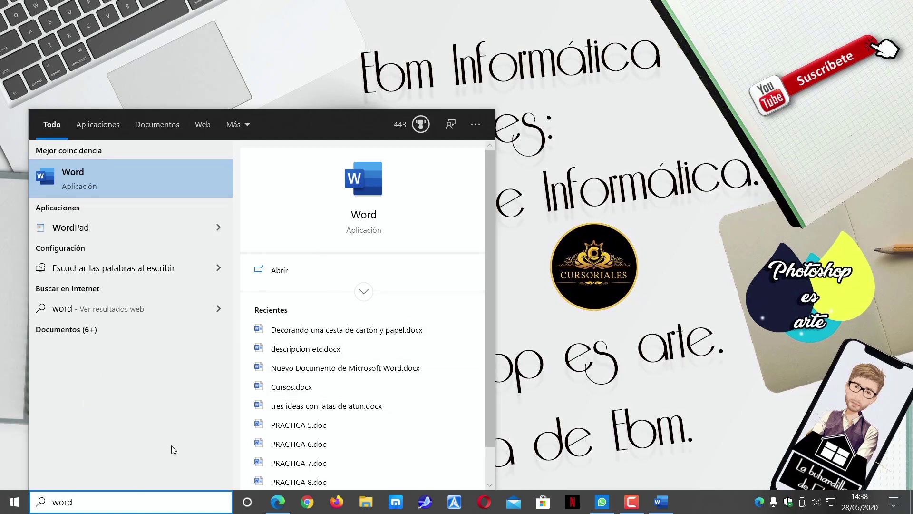
{"action": "left_click_drag", "start_coordinate": [90, 502], "coordinate": [46, 502]}
{"action": "key", "text": "BackSpace"}
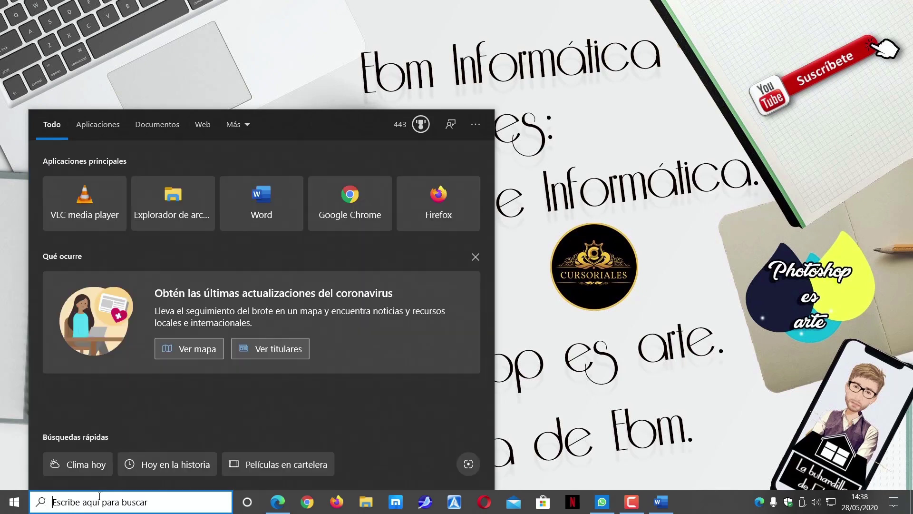
- Search Windows for "periodico", compare the Aplicaciones, Documentos and Web results, inspect the extra filters and search options, and close the search
{"action": "type", "text": "periodico"}
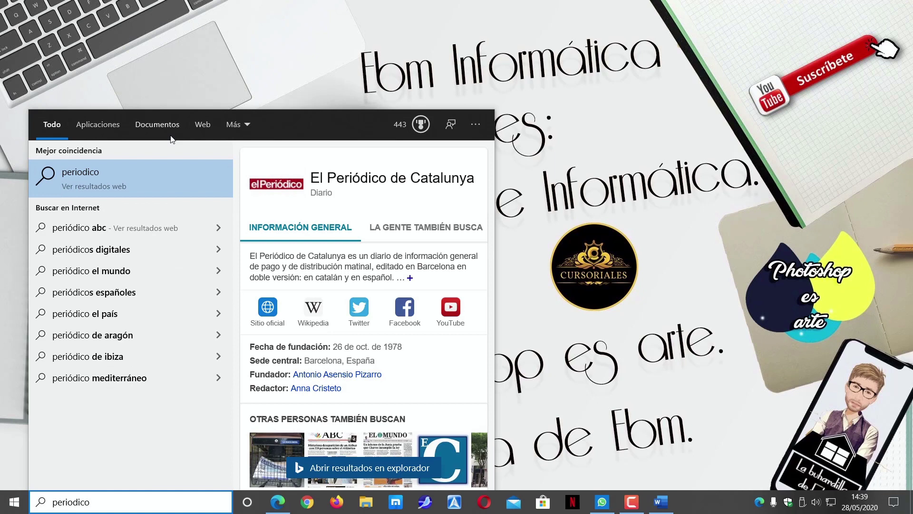
{"action": "left_click", "coordinate": [105, 124]}
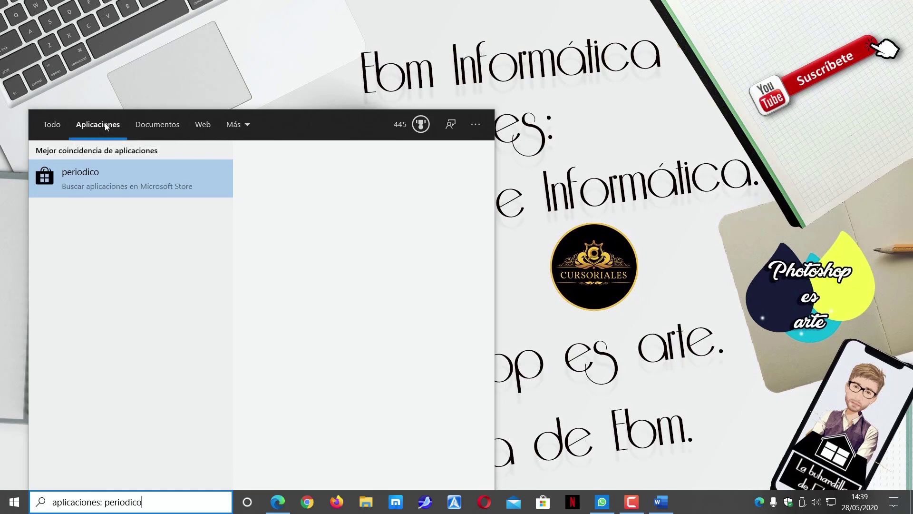
{"action": "left_click", "coordinate": [162, 123]}
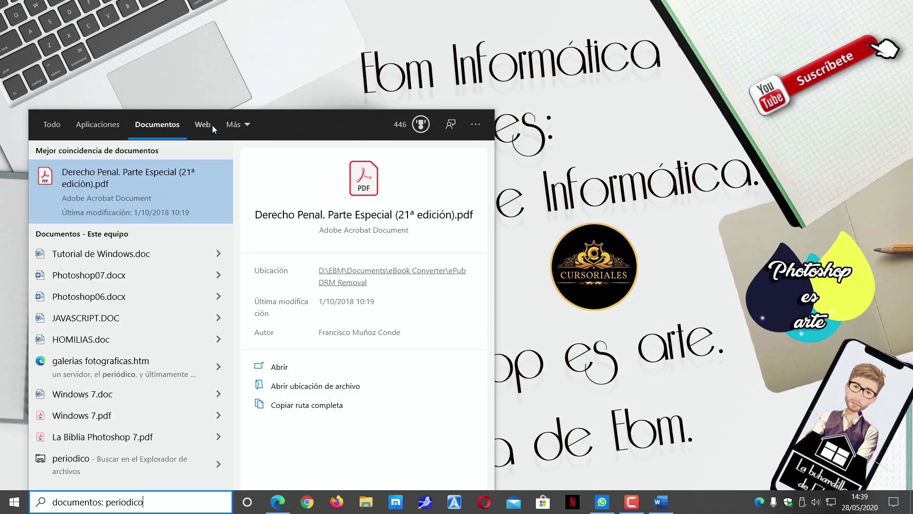
{"action": "left_click", "coordinate": [212, 125]}
{"action": "left_click", "coordinate": [248, 123]}
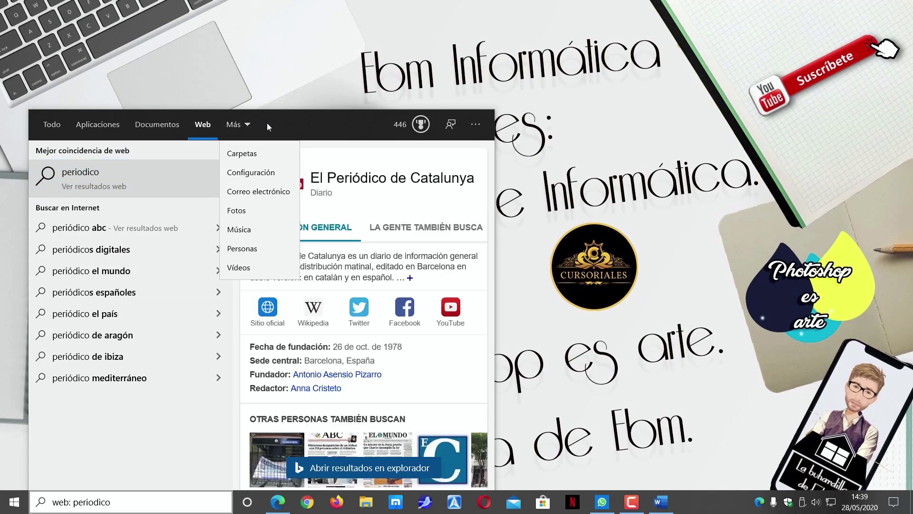
{"action": "left_click", "coordinate": [284, 121]}
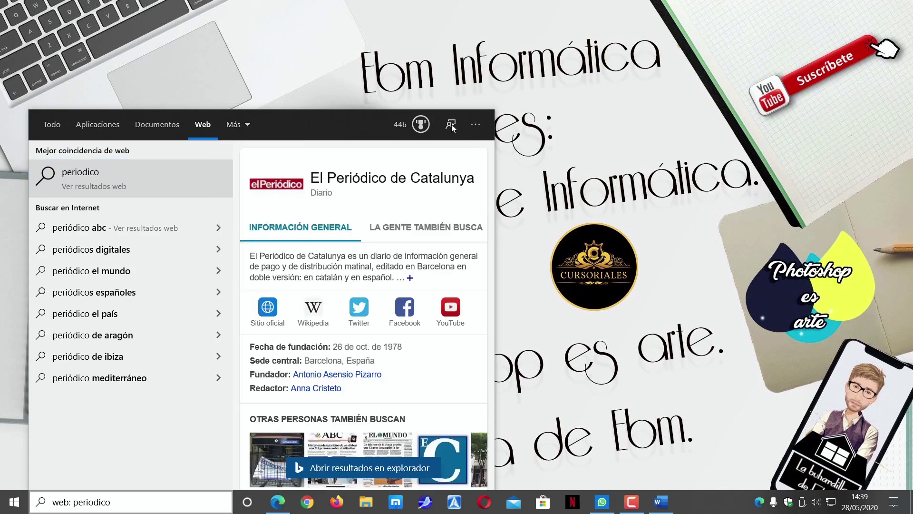
{"action": "left_click", "coordinate": [476, 126]}
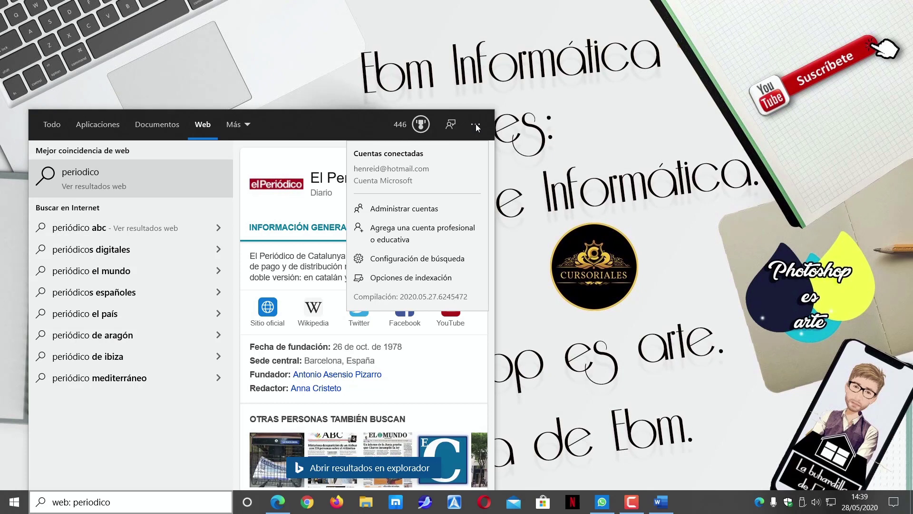
{"action": "left_click", "coordinate": [261, 67]}
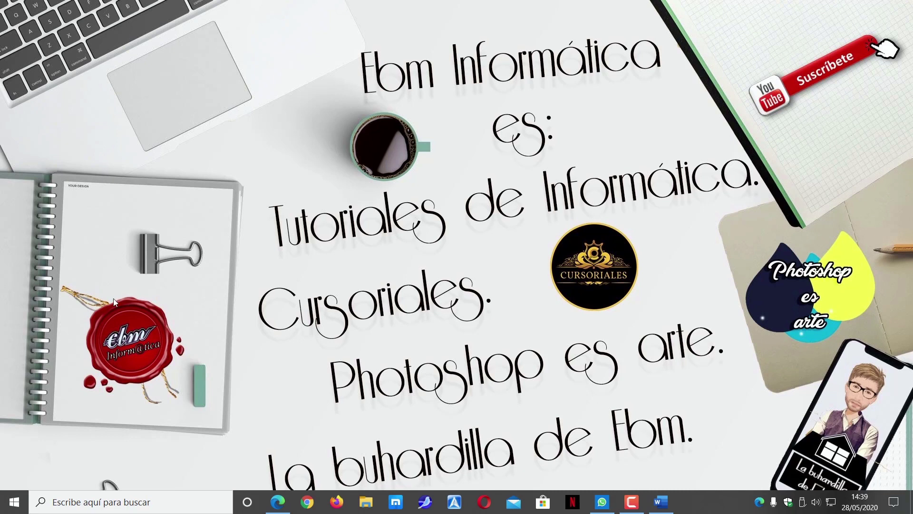
- Open the Video Tutoriales Ebm folder from the quick access list in File Explorer
{"action": "left_click", "coordinate": [367, 502]}
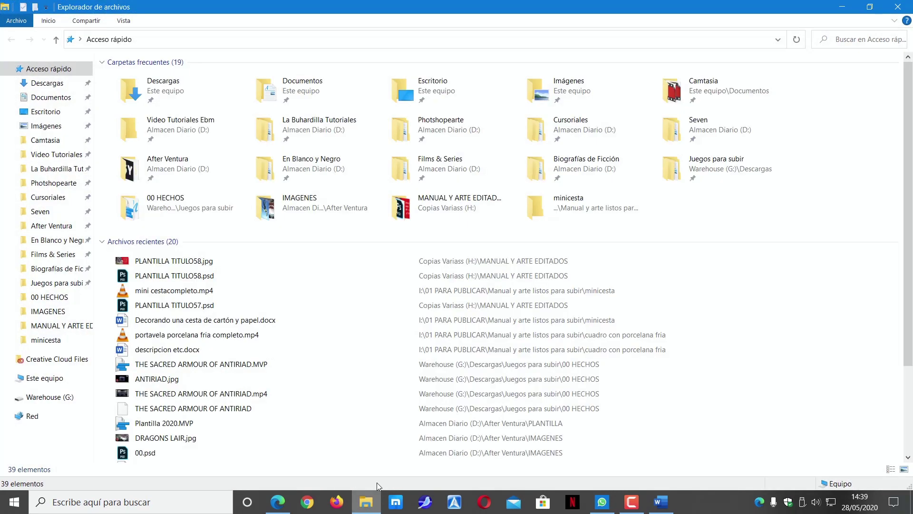
{"action": "left_click", "coordinate": [842, 40]}
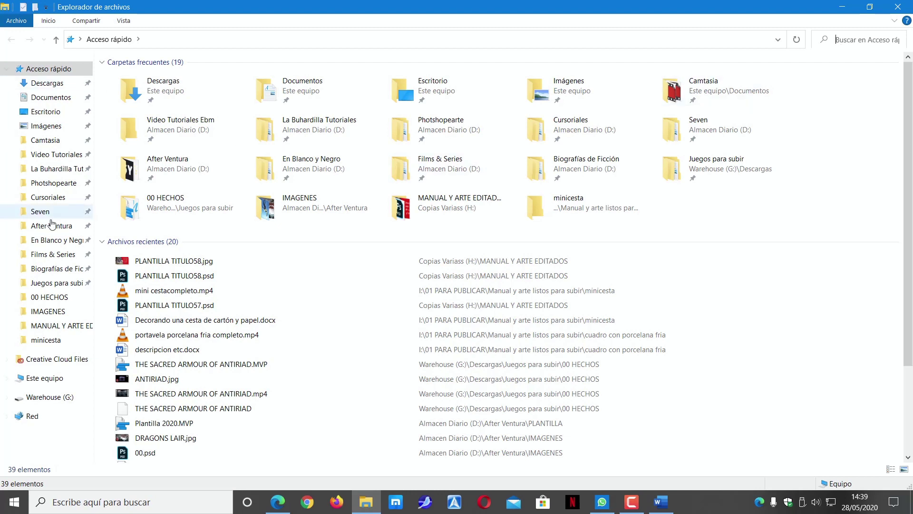
{"action": "left_click", "coordinate": [65, 155]}
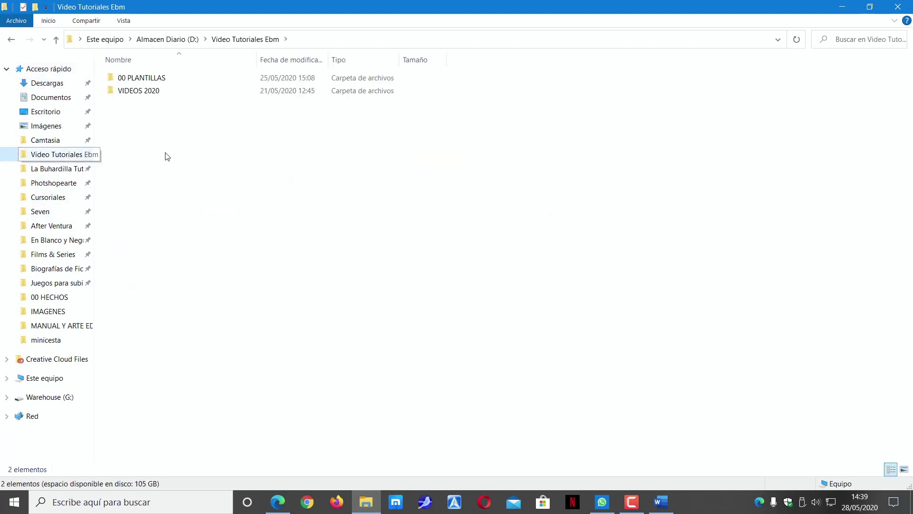
- Open the VIDEOS 2020 folder, search it for "crear un codigo", review the results, and close File Explorer
{"action": "double_click", "coordinate": [151, 92]}
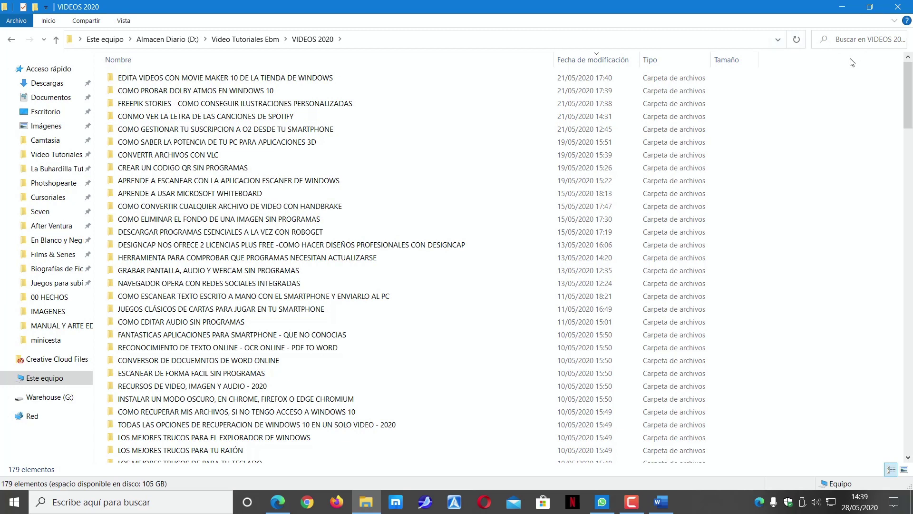
{"action": "left_click", "coordinate": [857, 40]}
{"action": "type", "text": "c"}
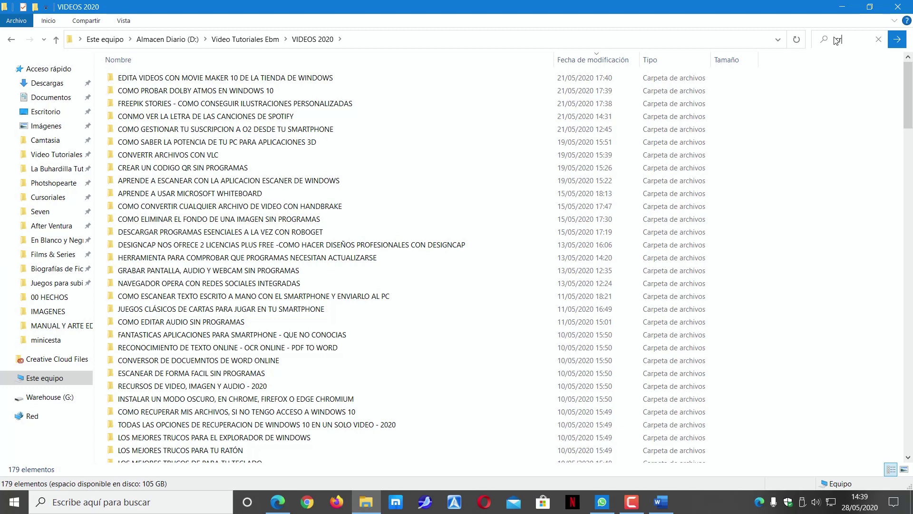
{"action": "type", "text": "rear un codigo"}
{"action": "key", "text": "Return"}
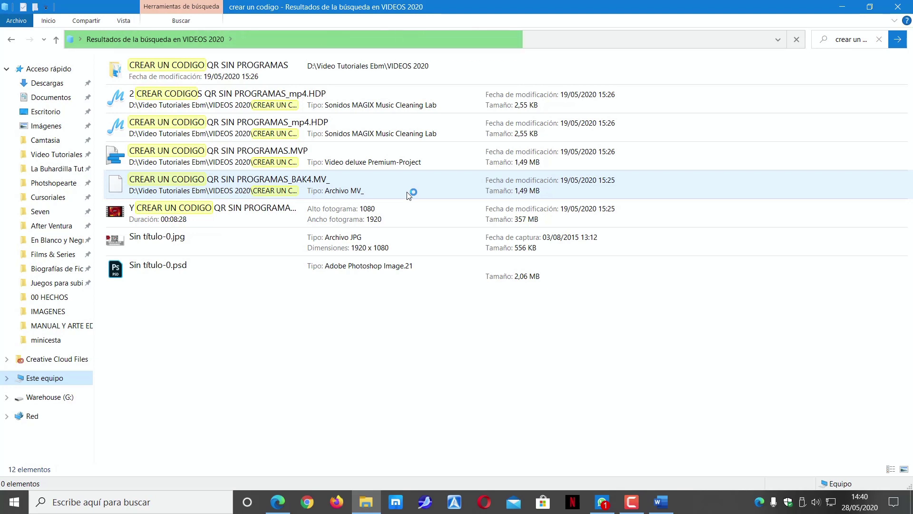
{"action": "left_click", "coordinate": [899, 7]}
- Open Windows Settings and examine the Opciones avanzadas of Windows Update under Actualización y seguridad
{"action": "left_click", "coordinate": [6, 507]}
{"action": "left_click", "coordinate": [63, 154]}
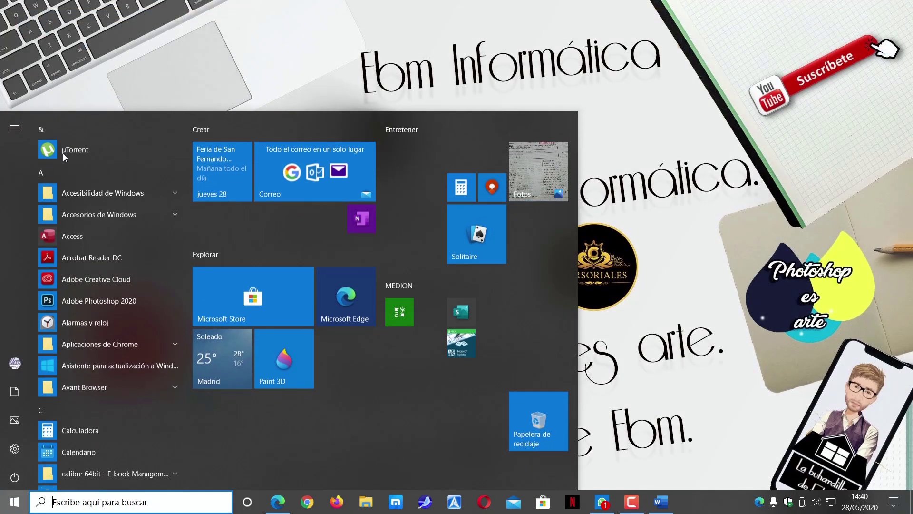
{"action": "left_click", "coordinate": [16, 447]}
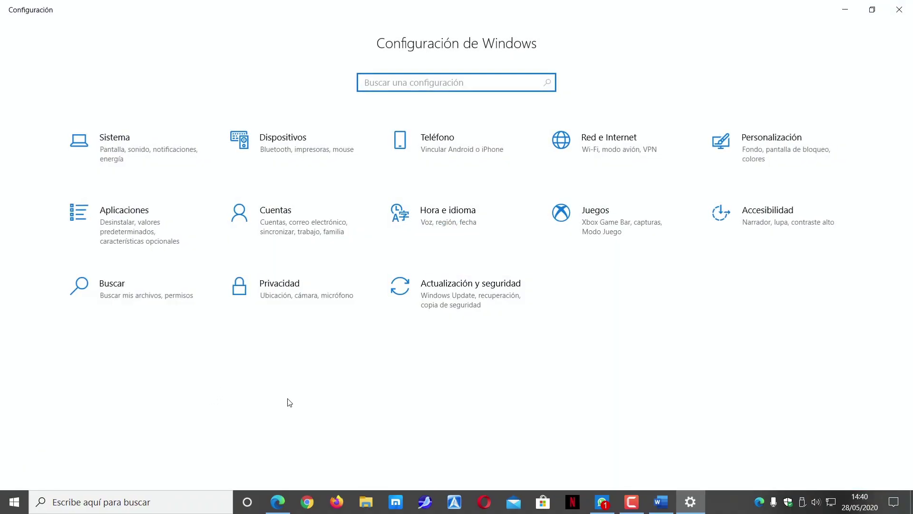
{"action": "left_click", "coordinate": [491, 293]}
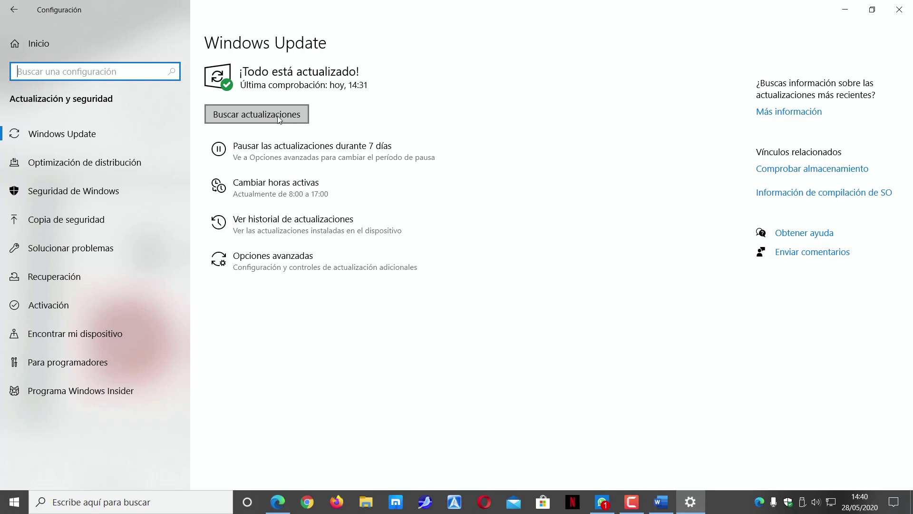
{"action": "left_click", "coordinate": [302, 268]}
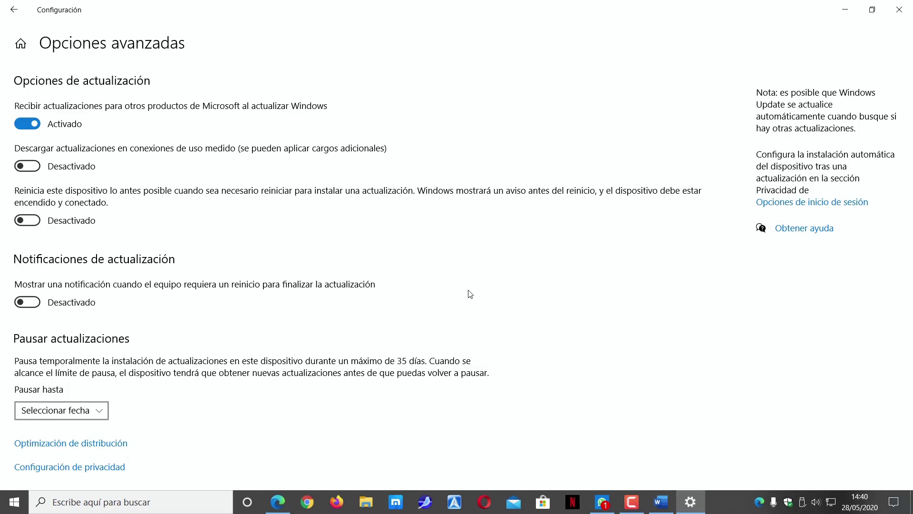
{"action": "scroll", "coordinate": [197, 187], "scroll_direction": "down", "scroll_amount": 1}
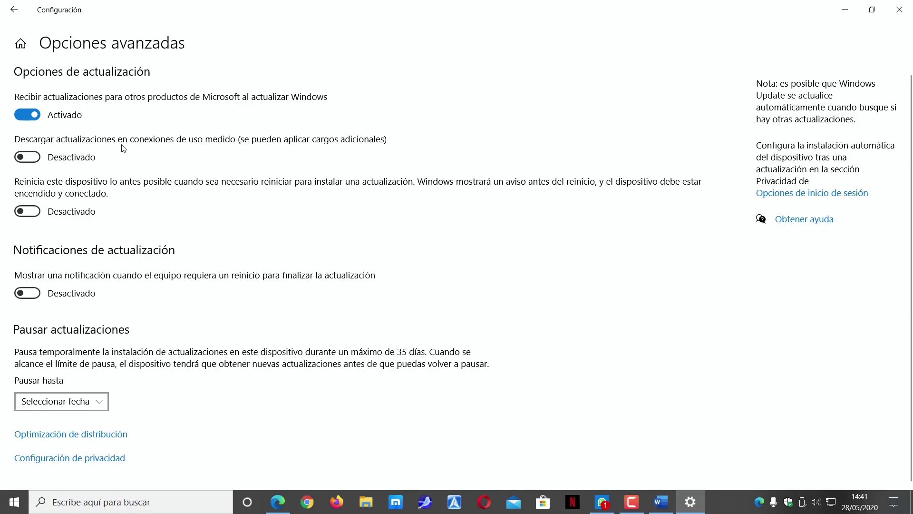
- Switch the metered-connection download, restart notification and earliest-possible restart options on and back off, and close Settings
{"action": "left_click", "coordinate": [19, 157]}
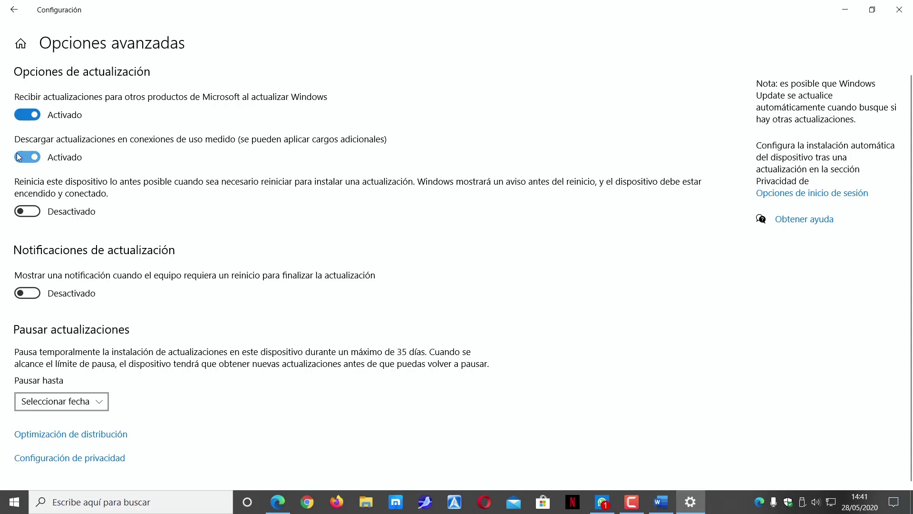
{"action": "left_click", "coordinate": [19, 157]}
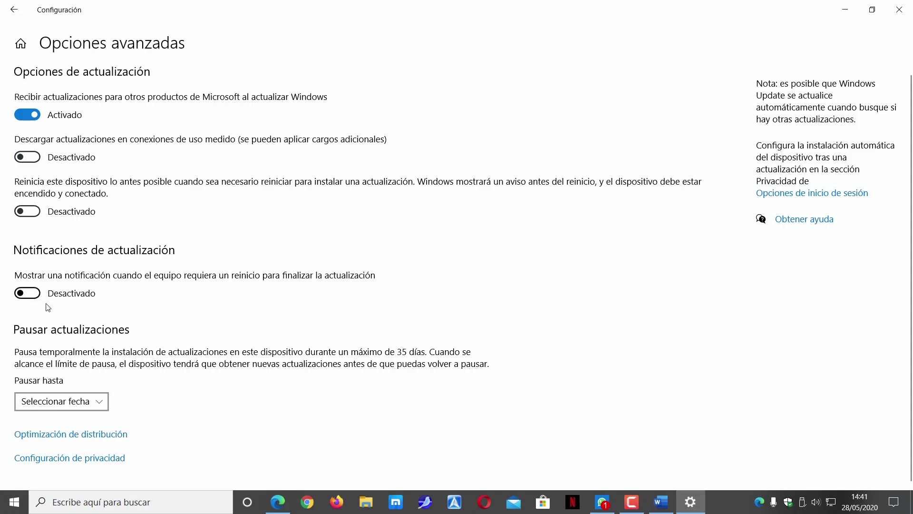
{"action": "left_click", "coordinate": [35, 294]}
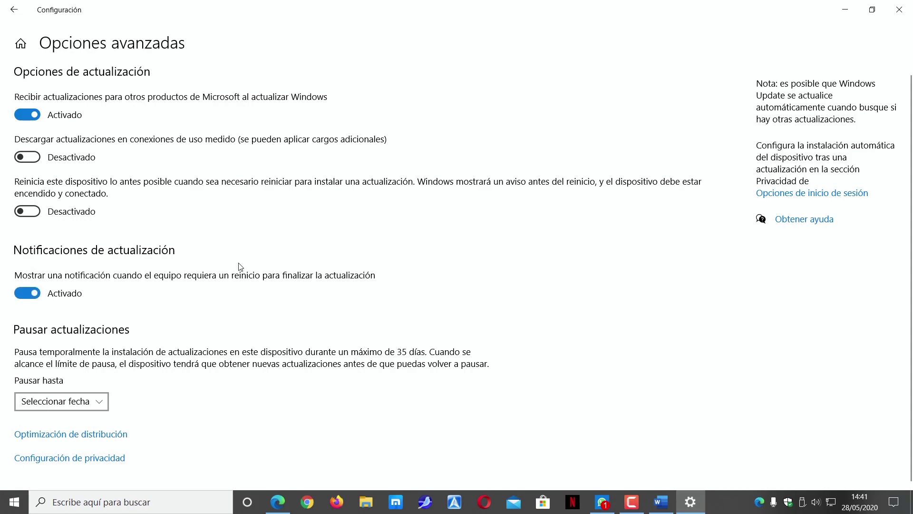
{"action": "left_click", "coordinate": [21, 293]}
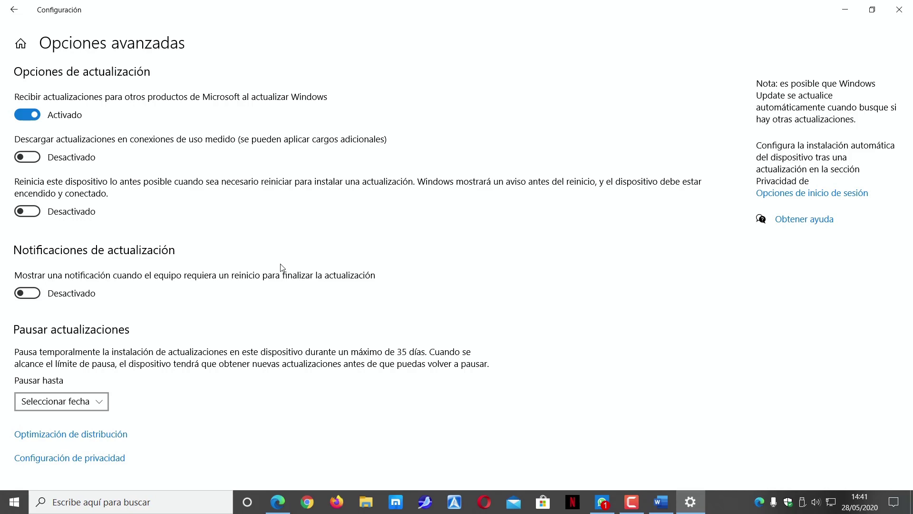
{"action": "left_click", "coordinate": [27, 212]}
{"action": "left_click", "coordinate": [27, 212]}
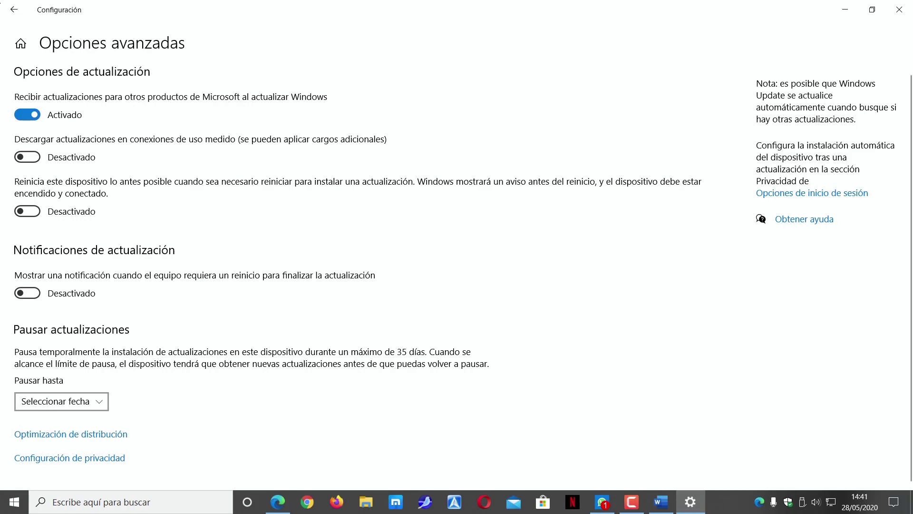
{"action": "left_click", "coordinate": [17, 13]}
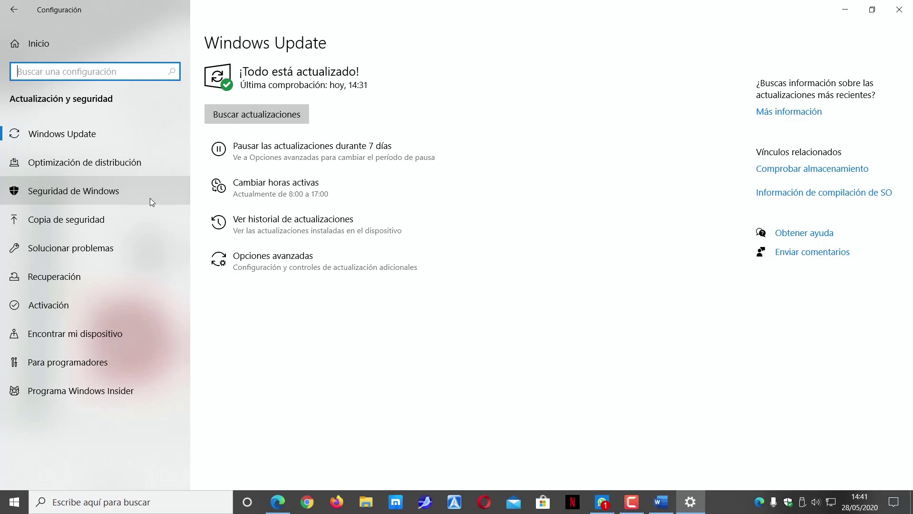
{"action": "left_click", "coordinate": [899, 9]}
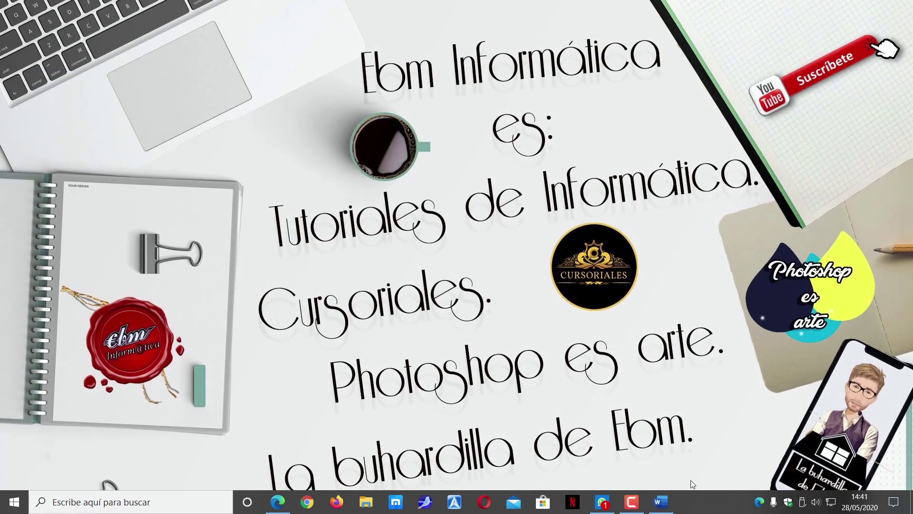
- Open Administrador de tareas, show the GPU 0 performance details under Rendimiento, and maximize the window
{"action": "right_click", "coordinate": [706, 508]}
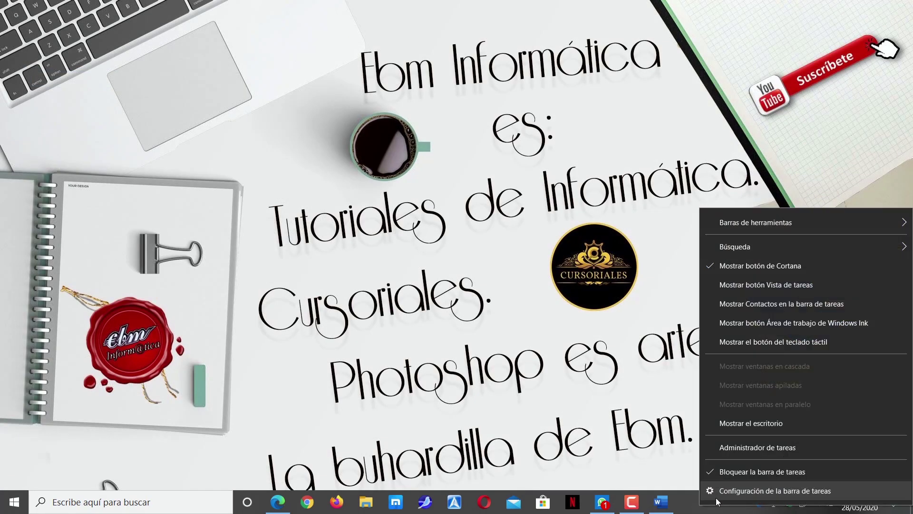
{"action": "left_click", "coordinate": [755, 447]}
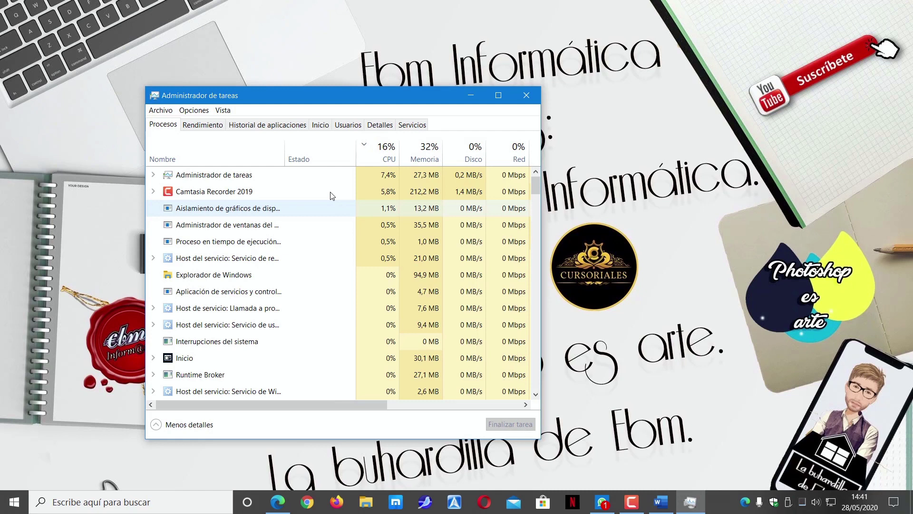
{"action": "left_click", "coordinate": [198, 125]}
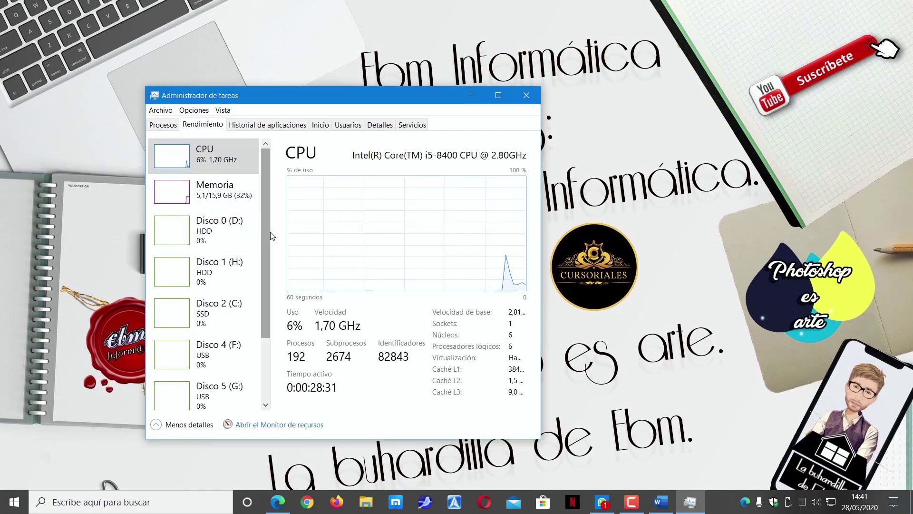
{"action": "left_click_drag", "start_coordinate": [266, 227], "coordinate": [273, 323]}
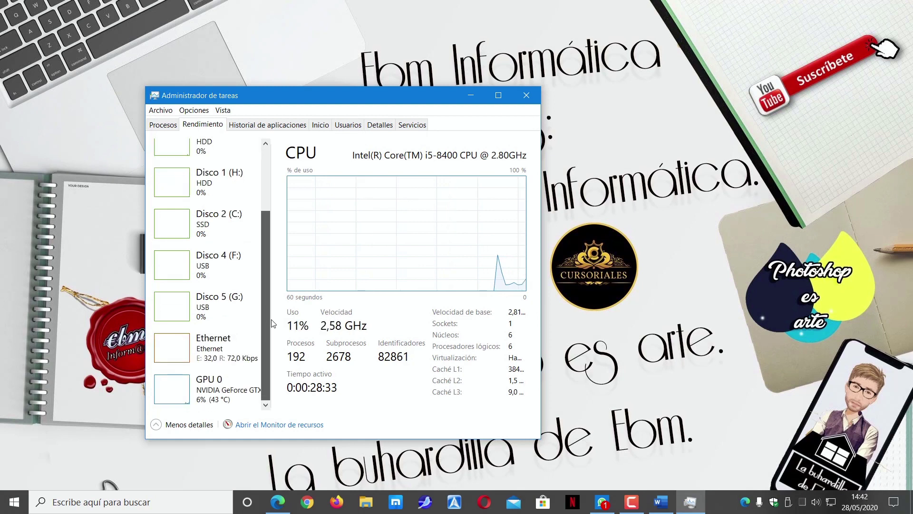
{"action": "left_click", "coordinate": [204, 386]}
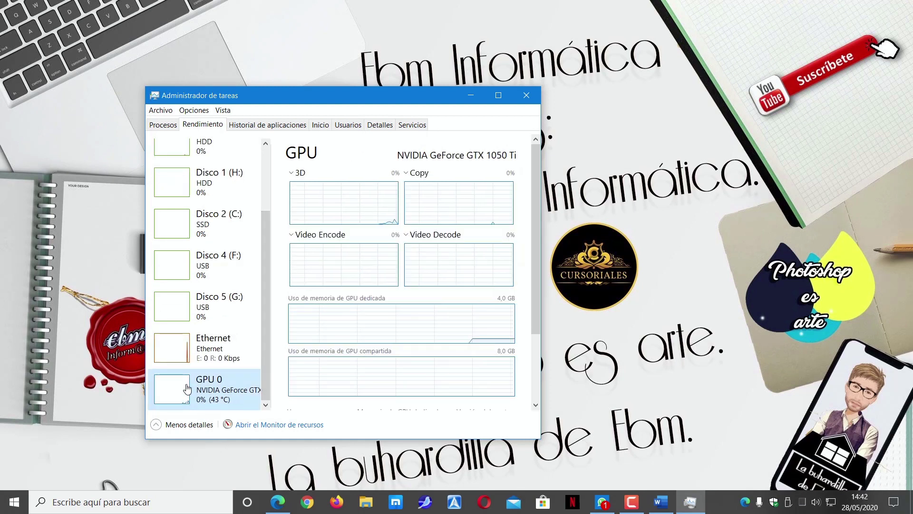
{"action": "left_click", "coordinate": [499, 97]}
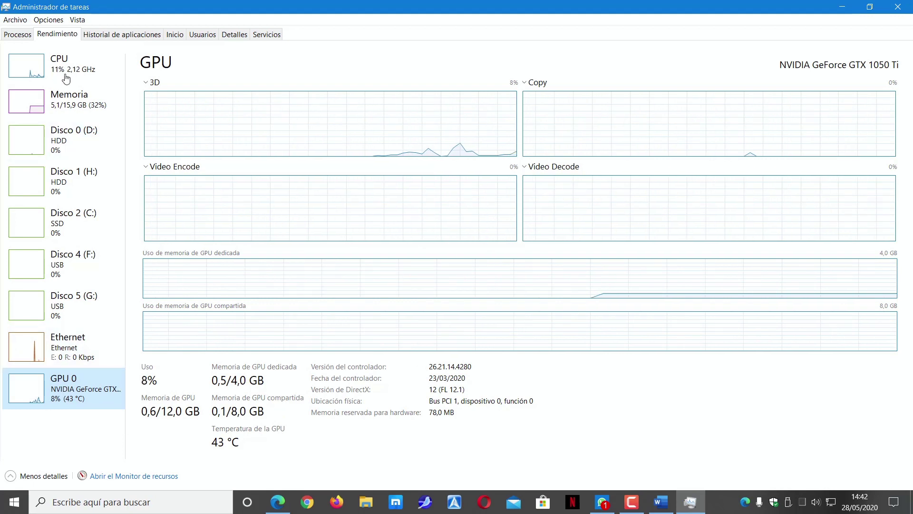
- Review the CPU, Memoria, Ethernet and GPU 0 performance graphs, including the GPU temperature, and close Administrador de tareas
{"action": "left_click", "coordinate": [82, 70]}
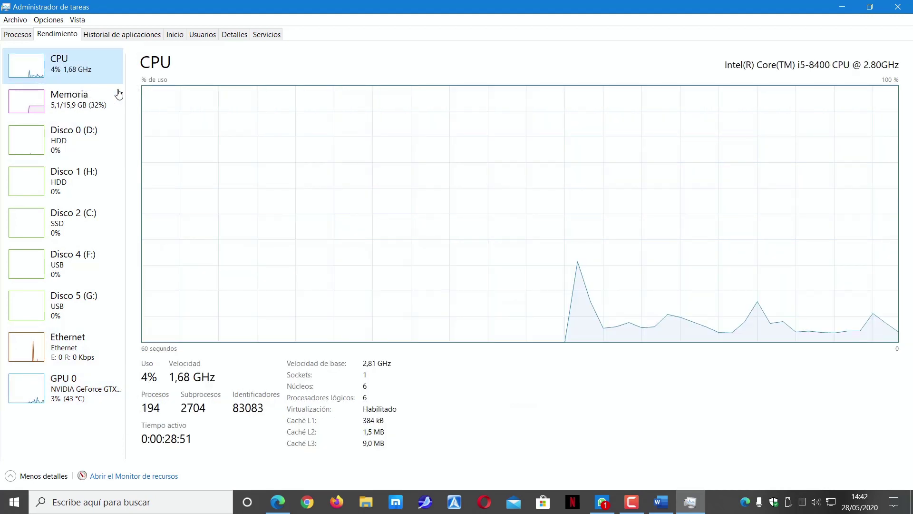
{"action": "left_click", "coordinate": [95, 105]}
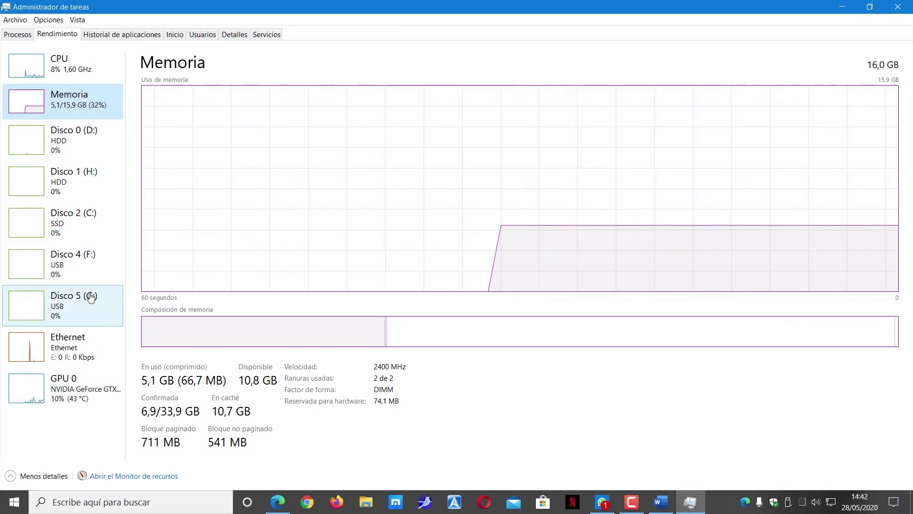
{"action": "left_click", "coordinate": [70, 351]}
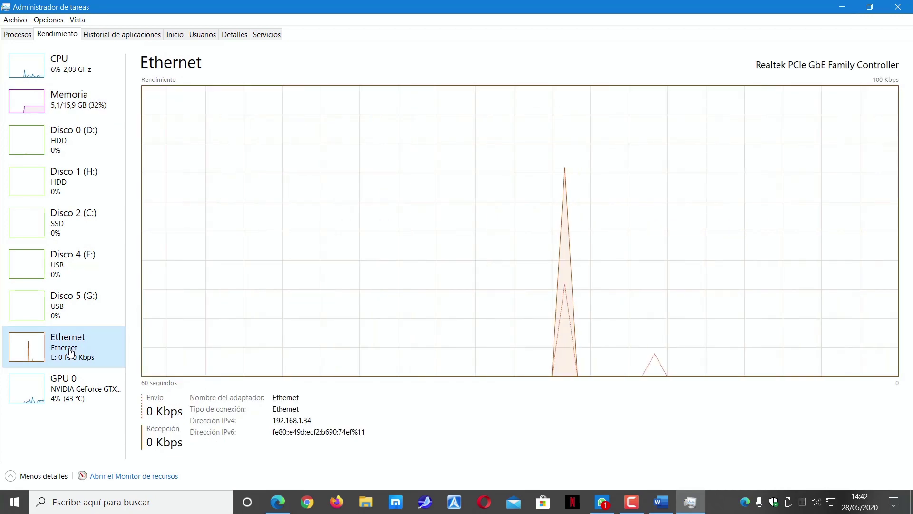
{"action": "left_click", "coordinate": [79, 385]}
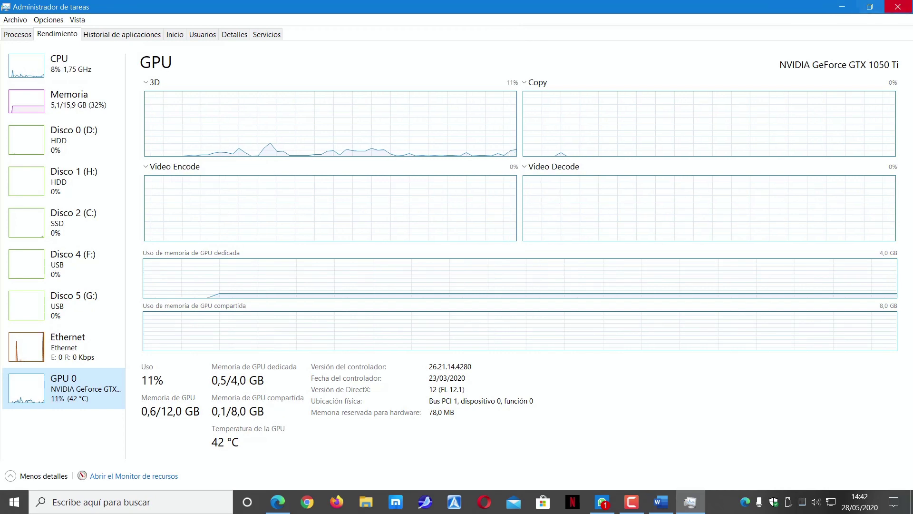
{"action": "left_click", "coordinate": [898, 7]}
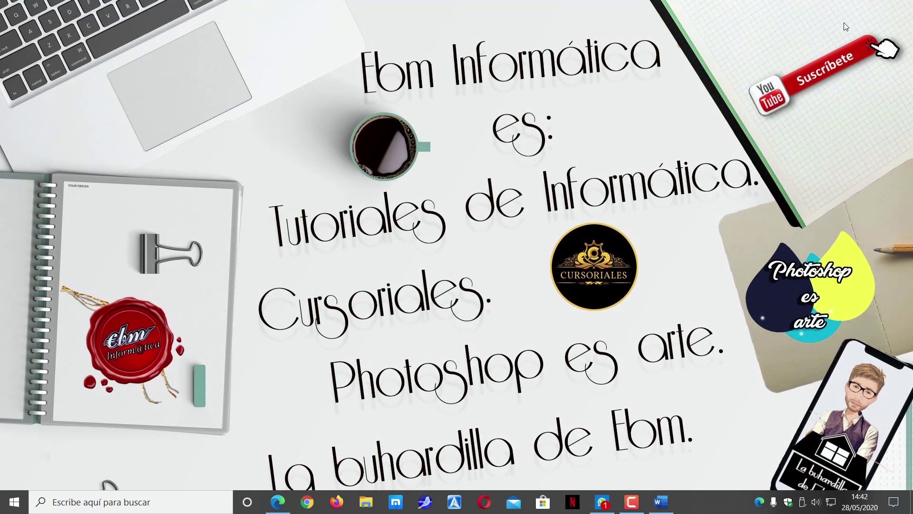
- Open the Windows emoji panel over the desktop
{"action": "key", "text": "super+period"}
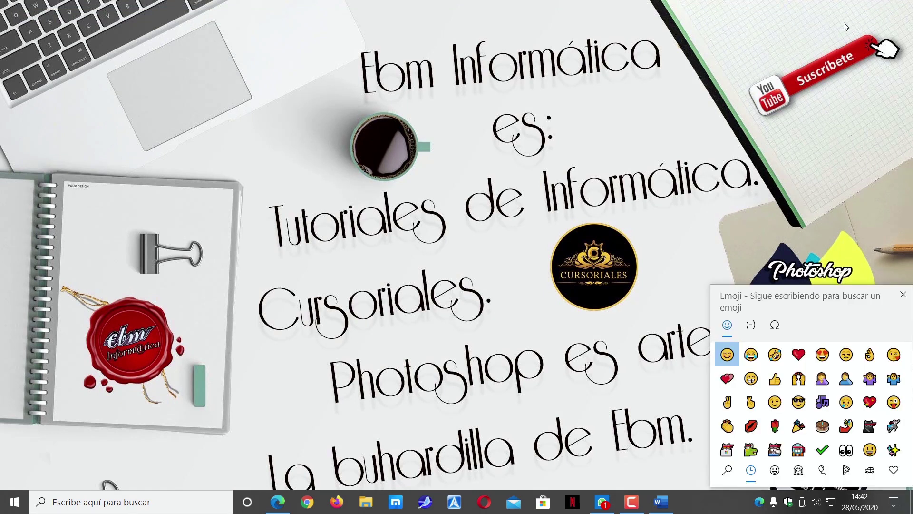
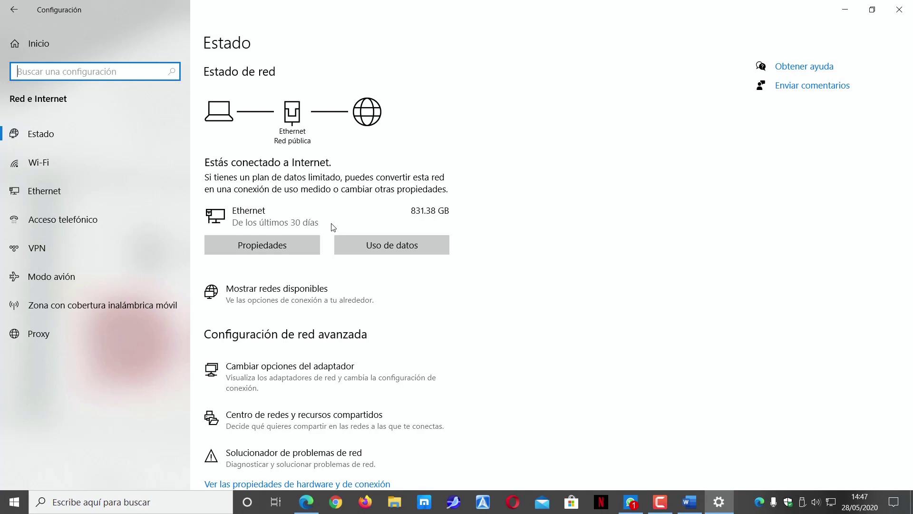
- From the Red e Internet status page, view the available networks and adapter options, and close the network windows
{"action": "left_click", "coordinate": [297, 296]}
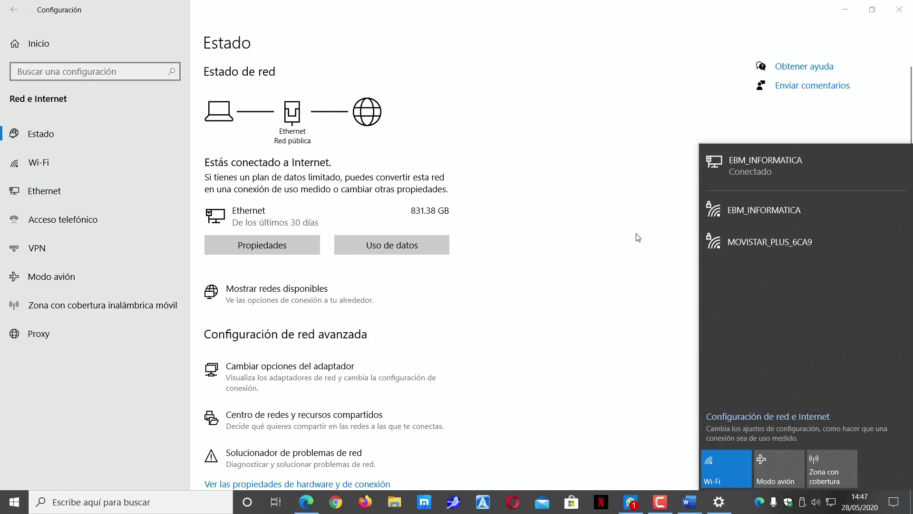
{"action": "left_click", "coordinate": [636, 239]}
{"action": "left_click", "coordinate": [343, 378]}
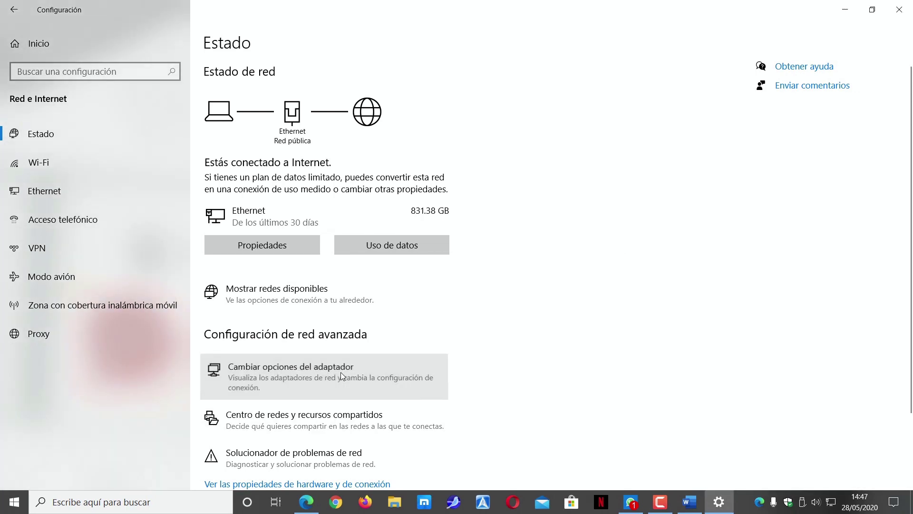
{"action": "left_click", "coordinate": [898, 7]}
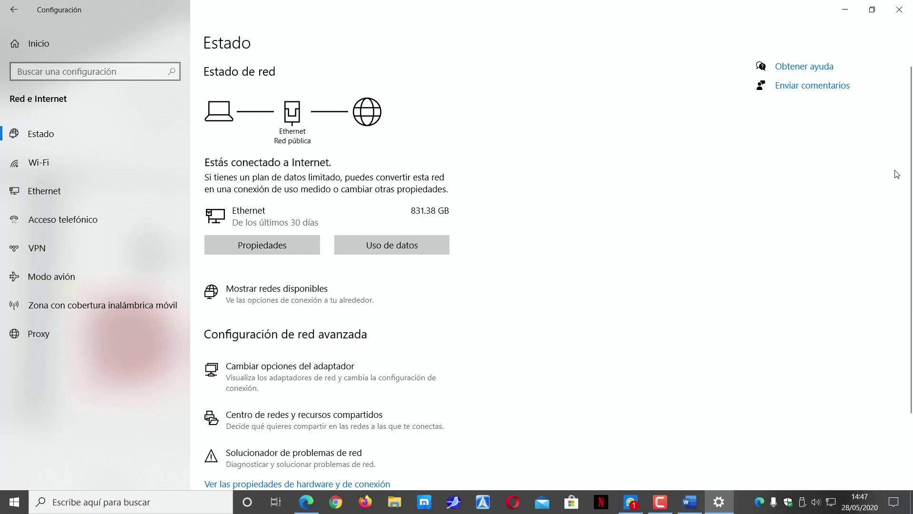
{"action": "left_click", "coordinate": [900, 10]}
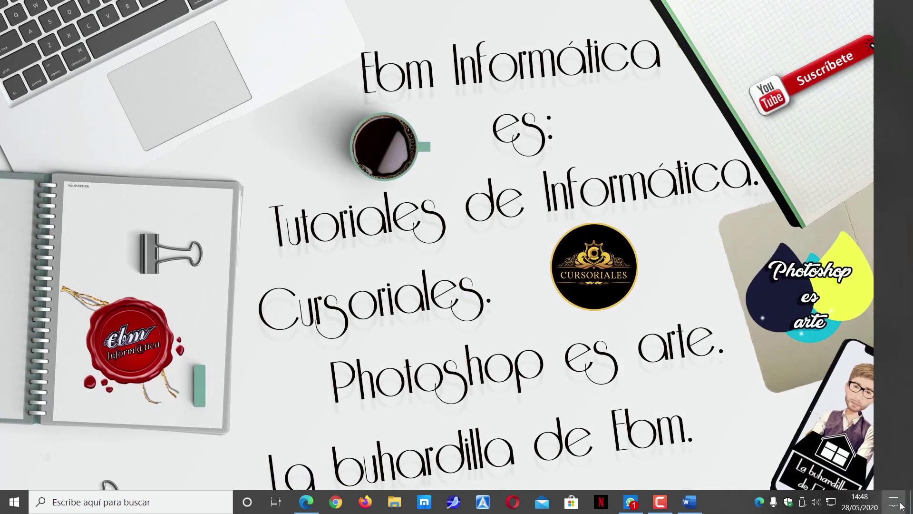
- From the notification center, open the notification management settings, review the Notificaciones y acciones page, and close Configuración
{"action": "left_click", "coordinate": [901, 505]}
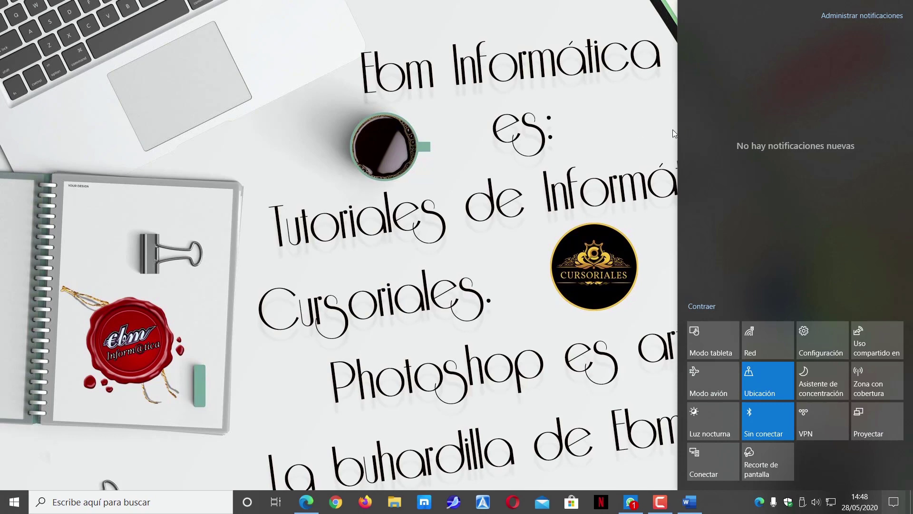
{"action": "left_click", "coordinate": [868, 16]}
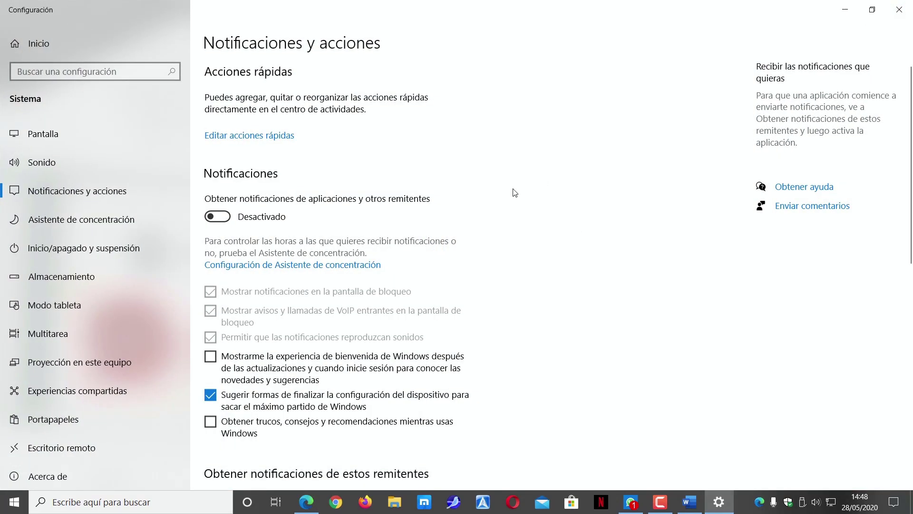
{"action": "scroll", "coordinate": [515, 185], "scroll_direction": "down", "scroll_amount": 2}
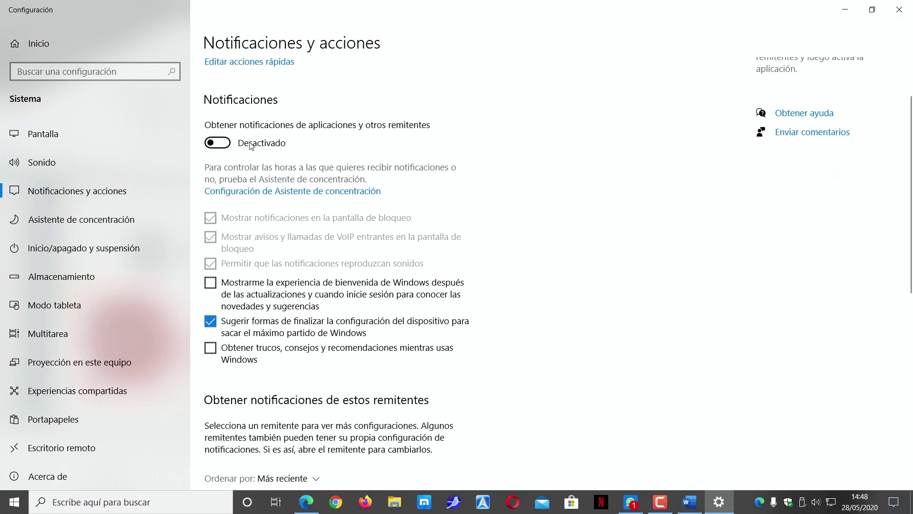
{"action": "scroll", "coordinate": [241, 139], "scroll_direction": "down", "scroll_amount": 5}
{"action": "scroll", "coordinate": [241, 139], "scroll_direction": "down", "scroll_amount": 6}
{"action": "scroll", "coordinate": [241, 139], "scroll_direction": "up", "scroll_amount": 11}
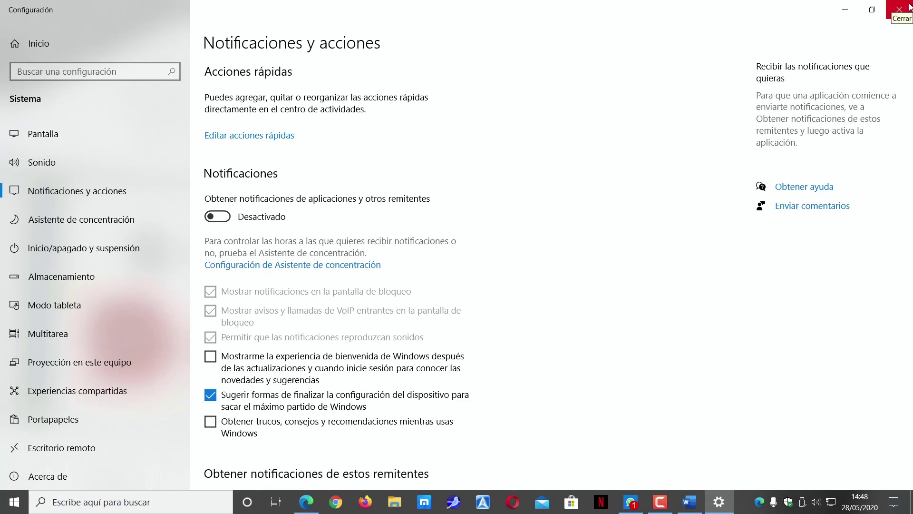
{"action": "left_click", "coordinate": [908, 6]}
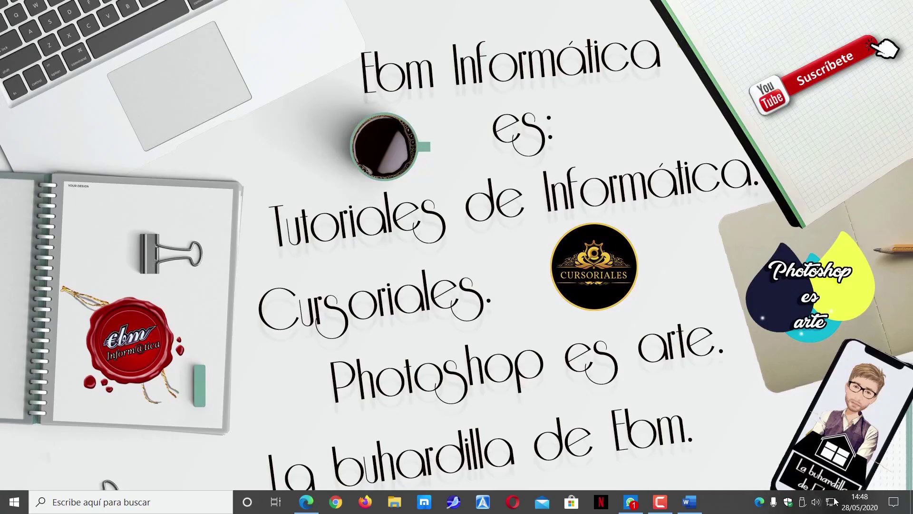
- Open Configuración de sonido, review the output and input options, view the microphone's Propiedades del dispositivo, and close the window
{"action": "left_click", "coordinate": [816, 502]}
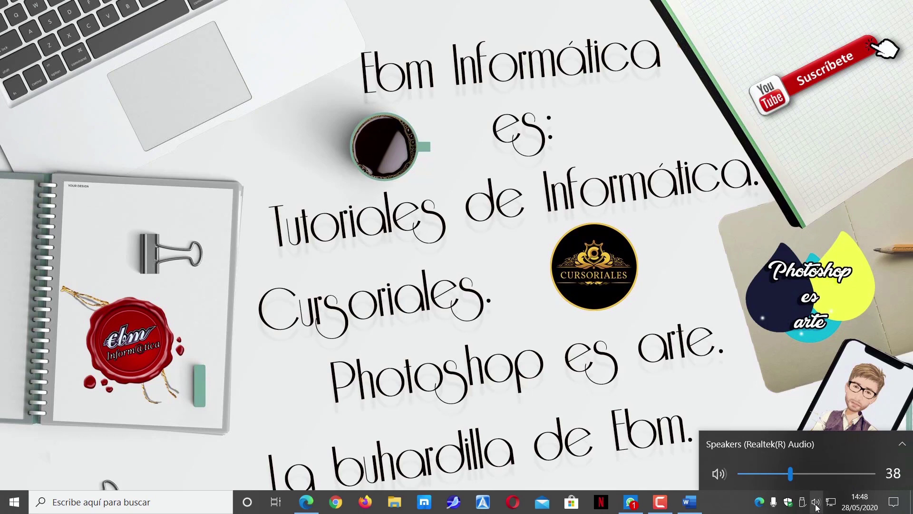
{"action": "right_click", "coordinate": [816, 506]}
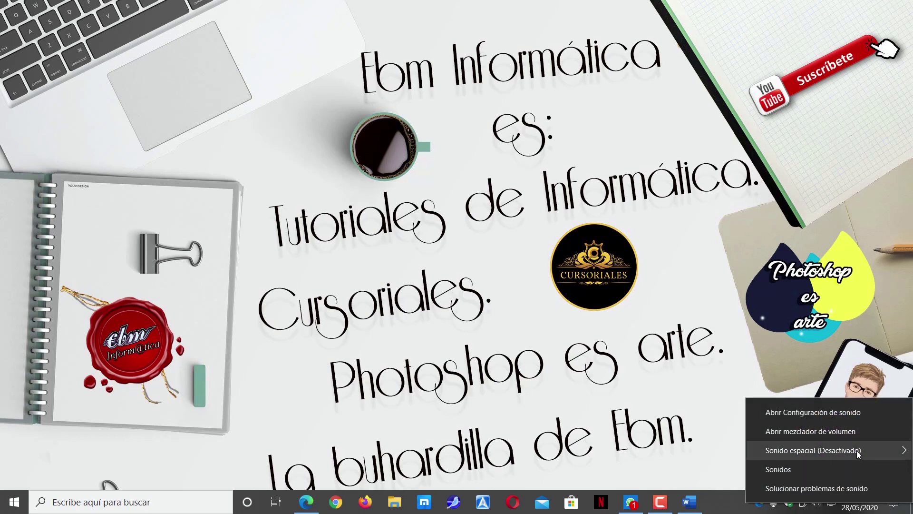
{"action": "mouse_move", "coordinate": [803, 459]}
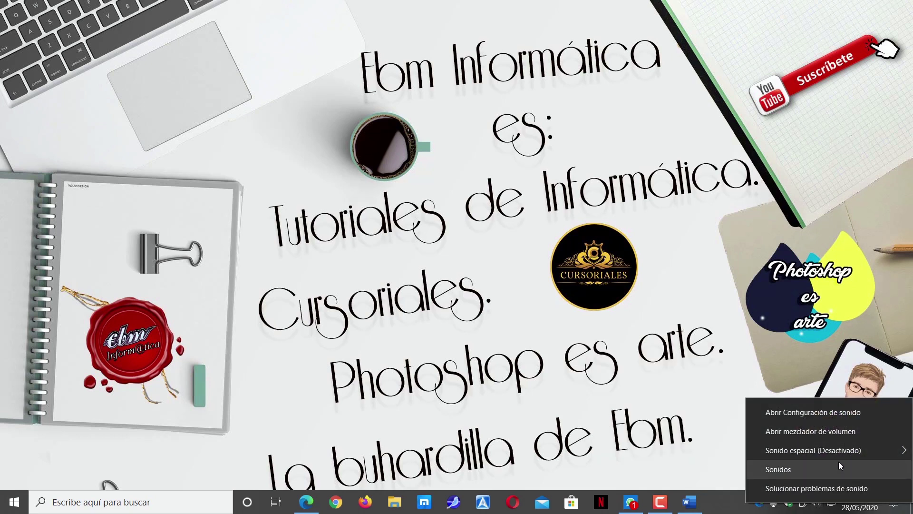
{"action": "left_click", "coordinate": [805, 412]}
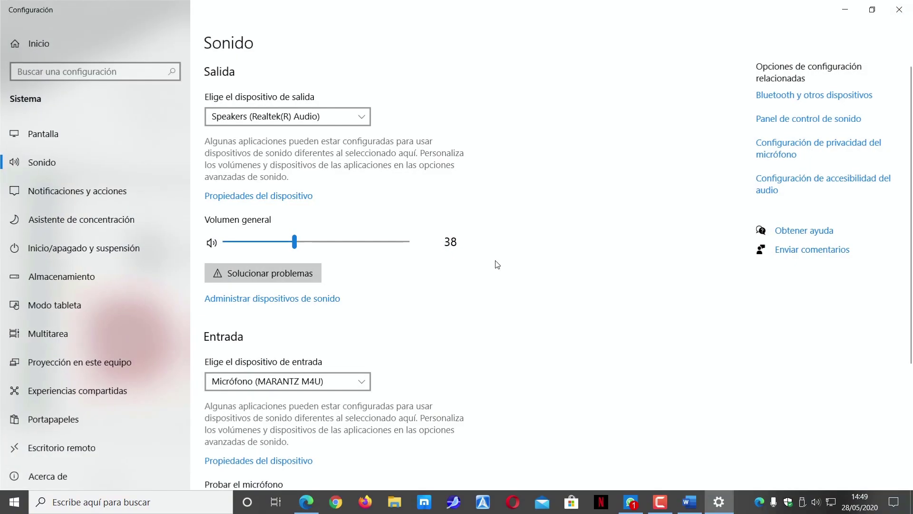
{"action": "scroll", "coordinate": [503, 246], "scroll_direction": "down", "scroll_amount": 3}
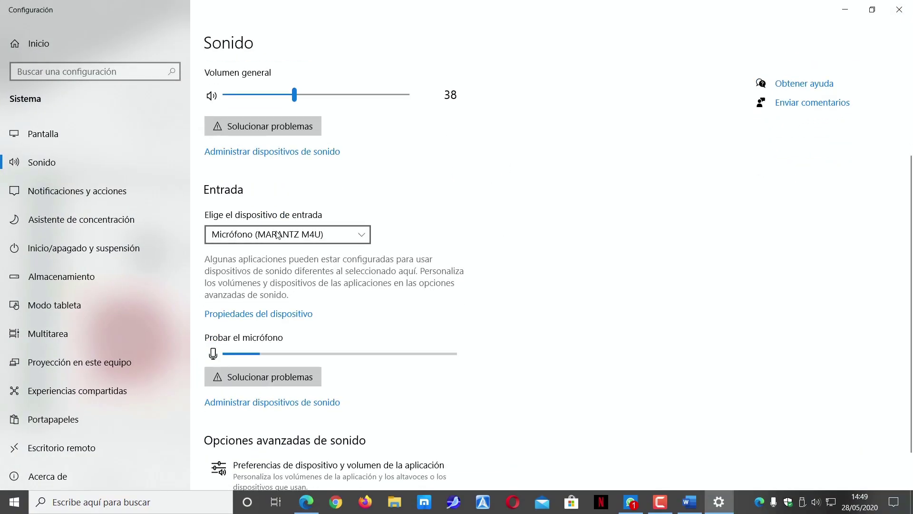
{"action": "scroll", "coordinate": [326, 236], "scroll_direction": "down", "scroll_amount": 1}
{"action": "left_click", "coordinate": [287, 269]}
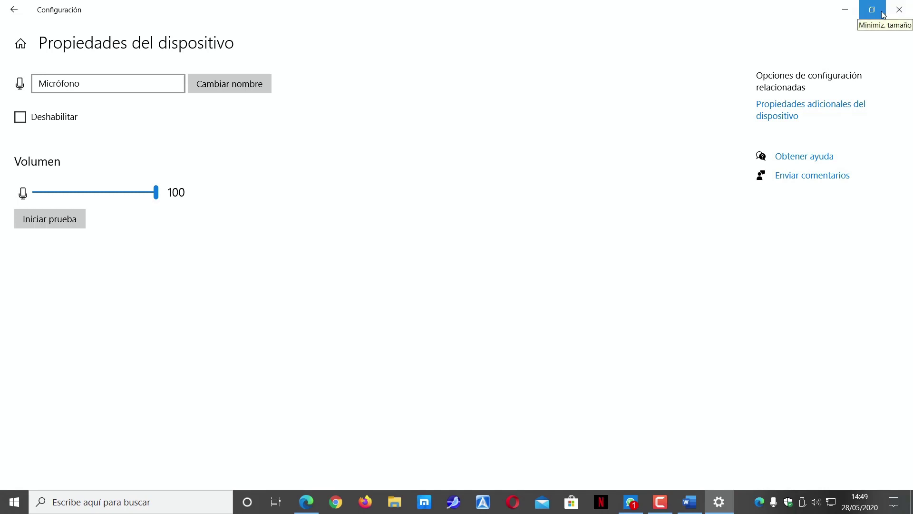
{"action": "left_click", "coordinate": [899, 11]}
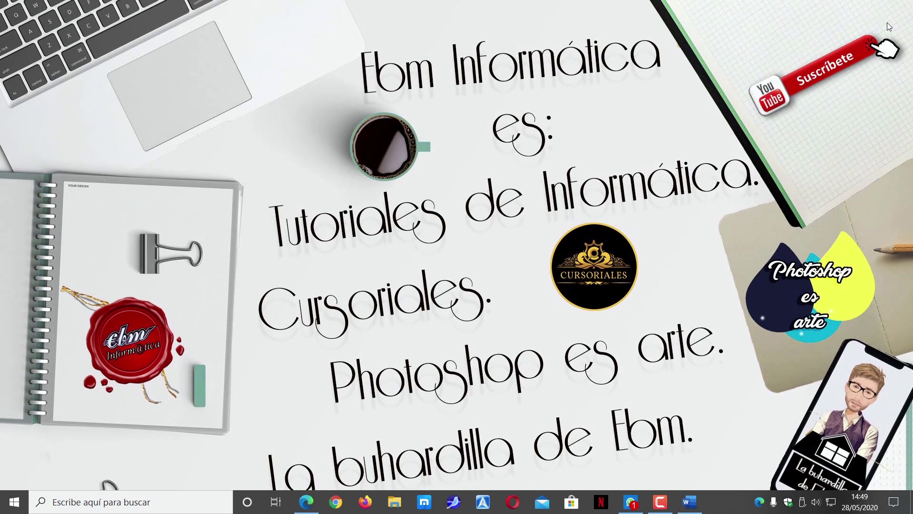
- Open Seguridad de Windows, browse its protection sections through Control de aplicaciones y navegador, and close it
{"action": "left_click", "coordinate": [788, 502]}
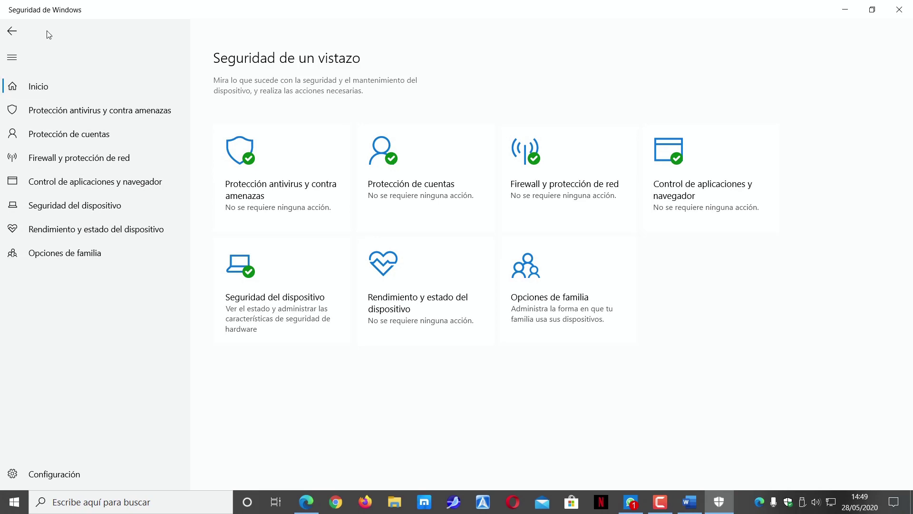
{"action": "left_click", "coordinate": [104, 139]}
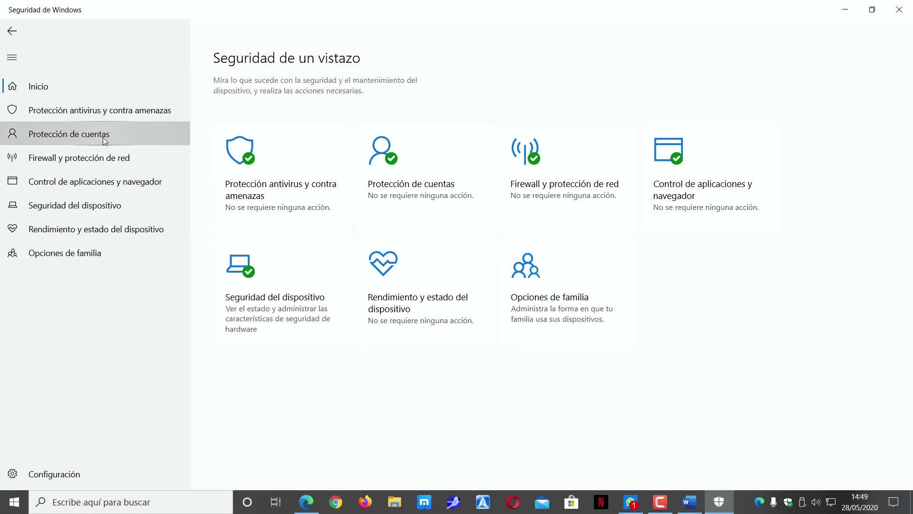
{"action": "left_click", "coordinate": [107, 164]}
{"action": "left_click", "coordinate": [108, 186]}
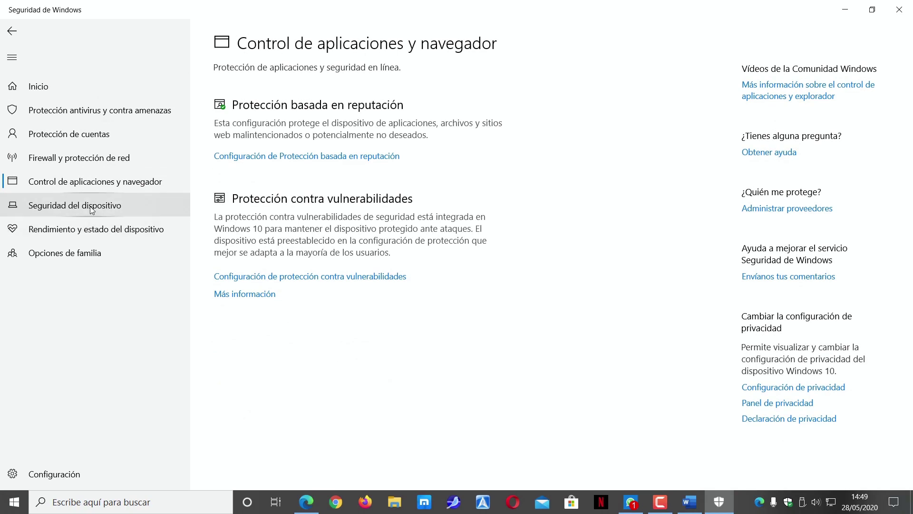
{"action": "left_click", "coordinate": [908, 10]}
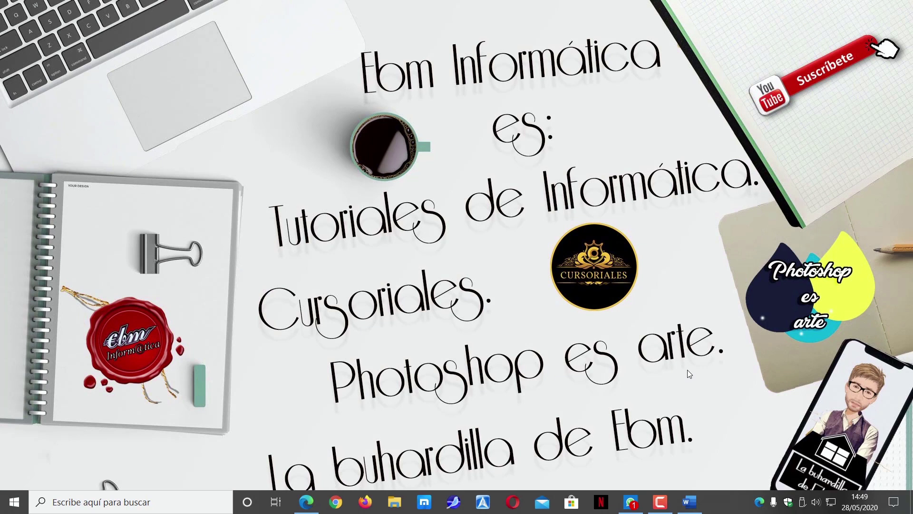
- Open Configuración de Windows, view the Teléfono page for linking a phone, and return to the main settings page
{"action": "left_click", "coordinate": [12, 509]}
{"action": "left_click", "coordinate": [67, 160]}
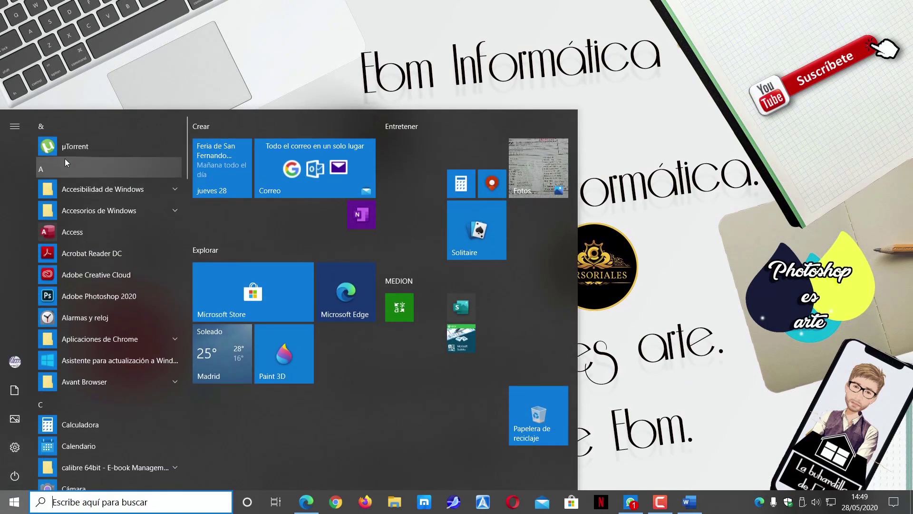
{"action": "left_click", "coordinate": [57, 477]}
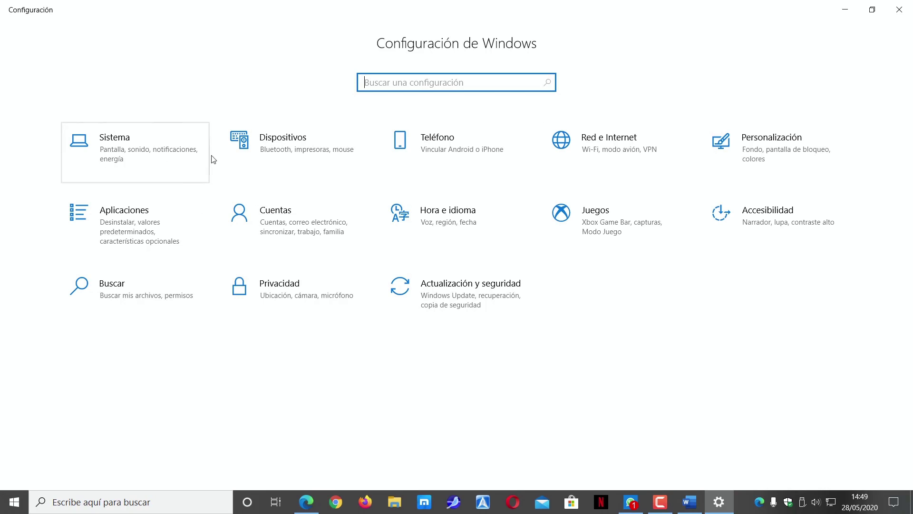
{"action": "left_click", "coordinate": [443, 150]}
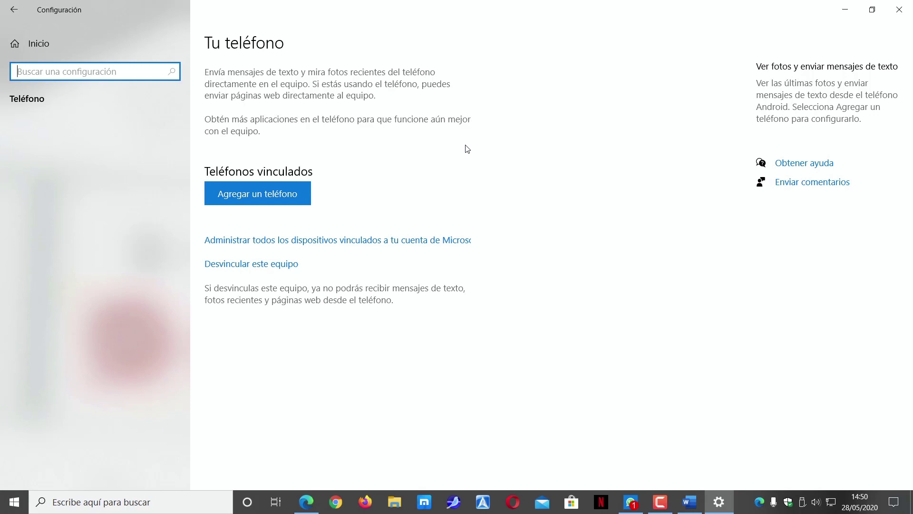
{"action": "left_click", "coordinate": [14, 9]}
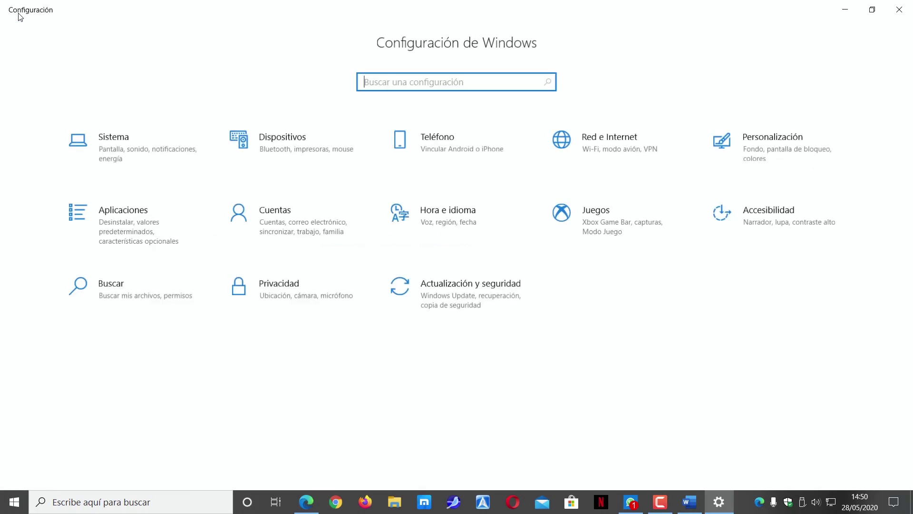
- View the Pantalla options under Sistema and return to the main settings page
{"action": "left_click", "coordinate": [185, 153]}
{"action": "scroll", "coordinate": [186, 161], "scroll_direction": "down", "scroll_amount": 1}
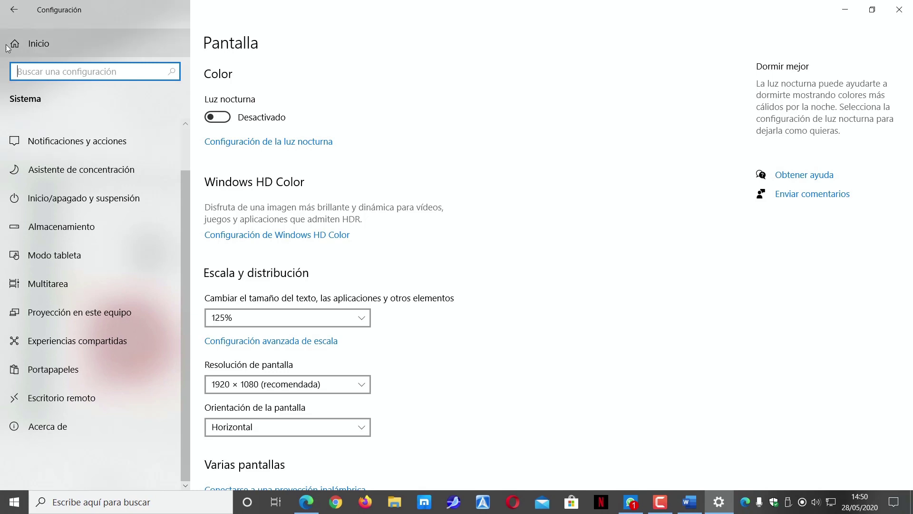
{"action": "left_click", "coordinate": [15, 12]}
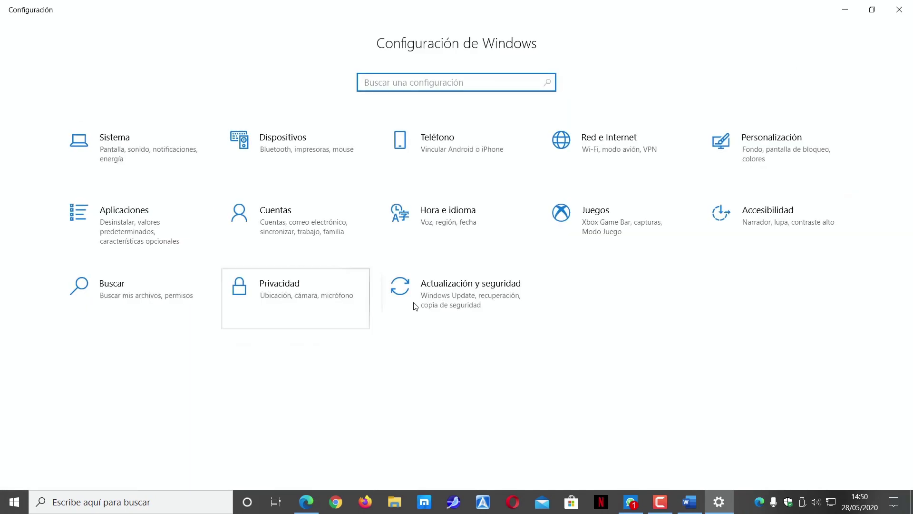
- Under Buscar, review the safe search, cloud content and history options in Permisos e historial, and return to the main settings page
{"action": "left_click", "coordinate": [149, 301]}
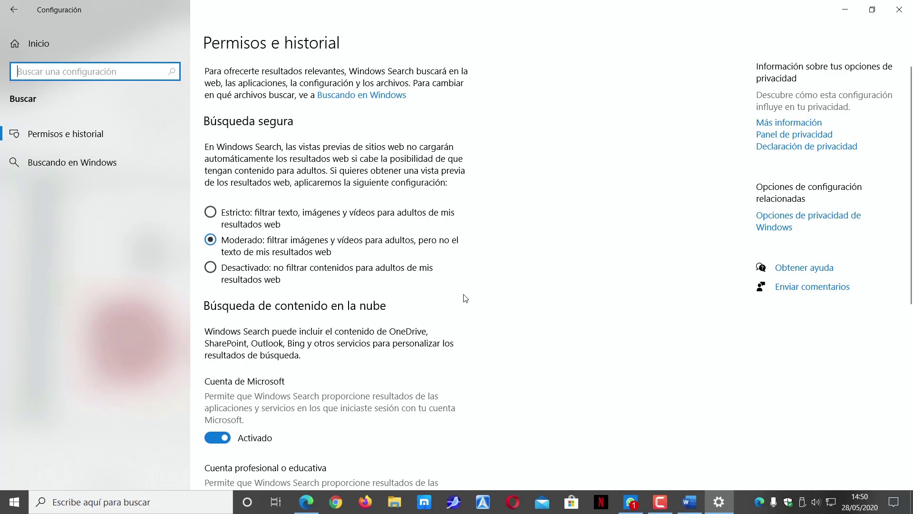
{"action": "scroll", "coordinate": [481, 272], "scroll_direction": "down", "scroll_amount": 6}
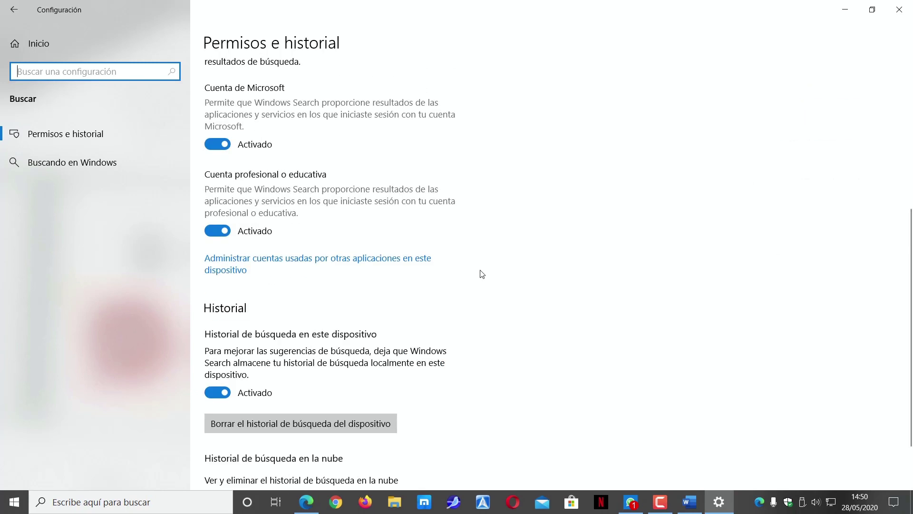
{"action": "scroll", "coordinate": [480, 273], "scroll_direction": "up", "scroll_amount": 6}
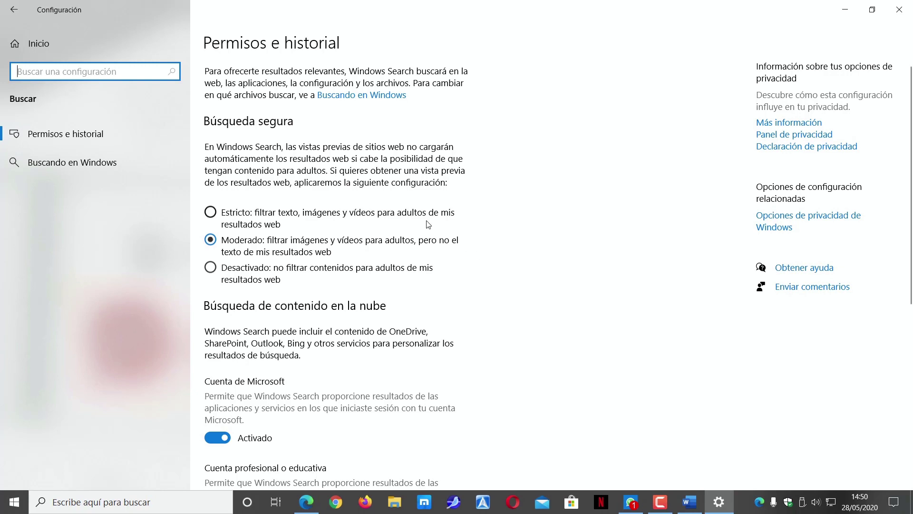
{"action": "scroll", "coordinate": [449, 261], "scroll_direction": "down", "scroll_amount": 7}
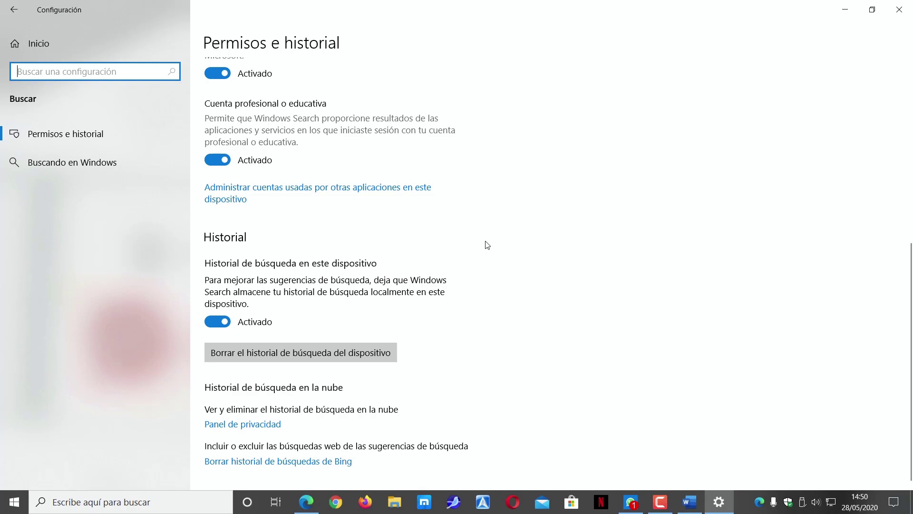
{"action": "left_click", "coordinate": [14, 13]}
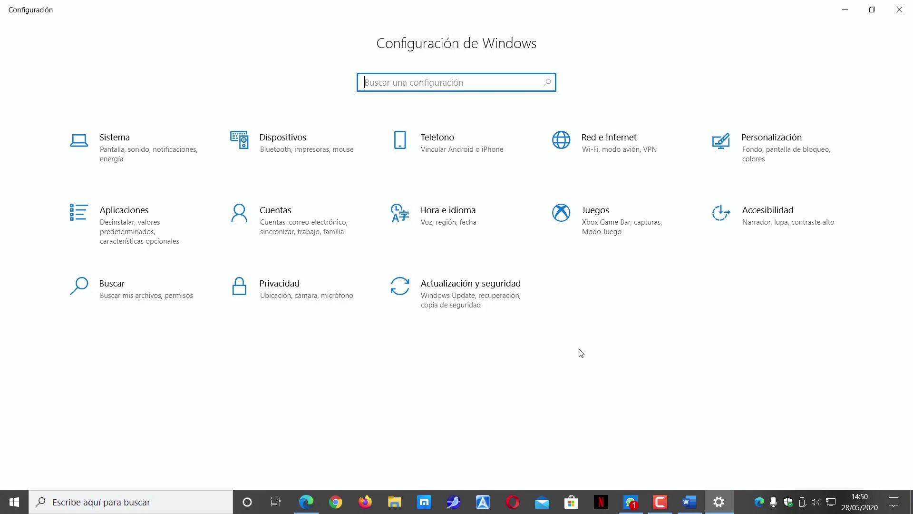
- Open Administrador de tareas to view the Procesos list, and close both it and Configuración
{"action": "right_click", "coordinate": [751, 500]}
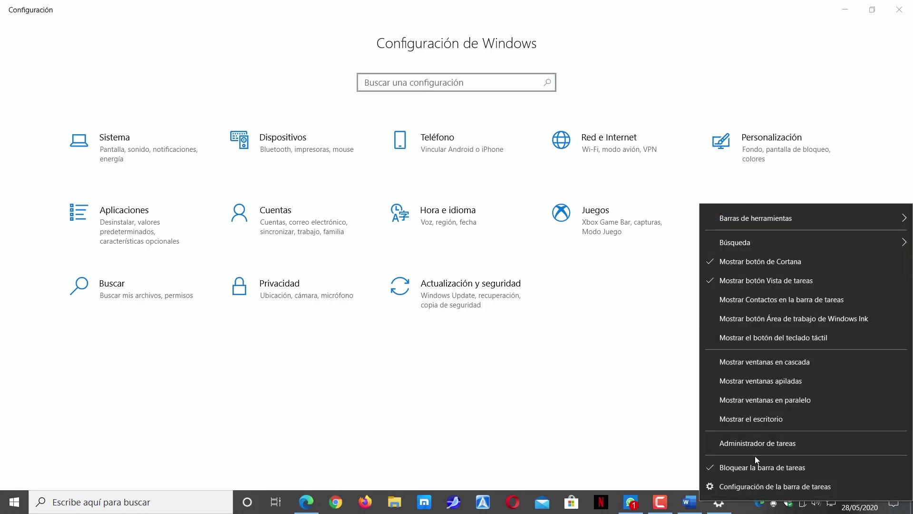
{"action": "left_click", "coordinate": [743, 443]}
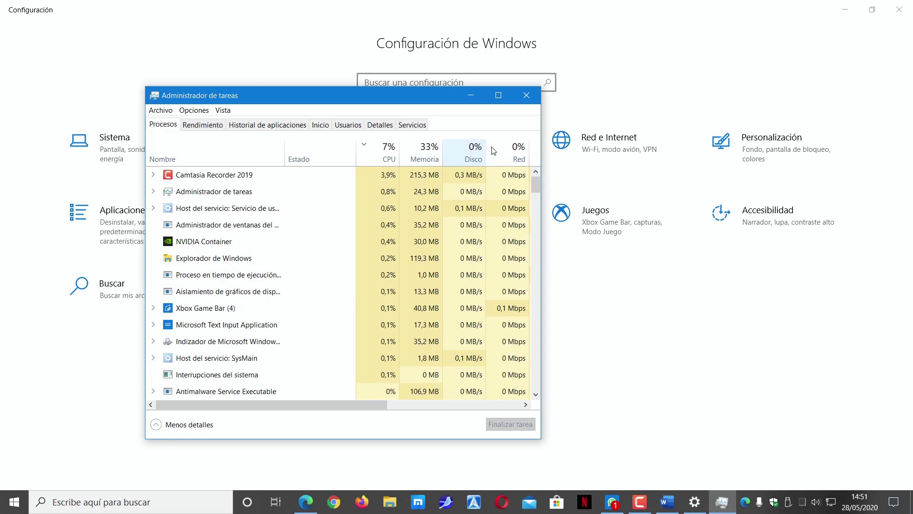
{"action": "left_click", "coordinate": [526, 96]}
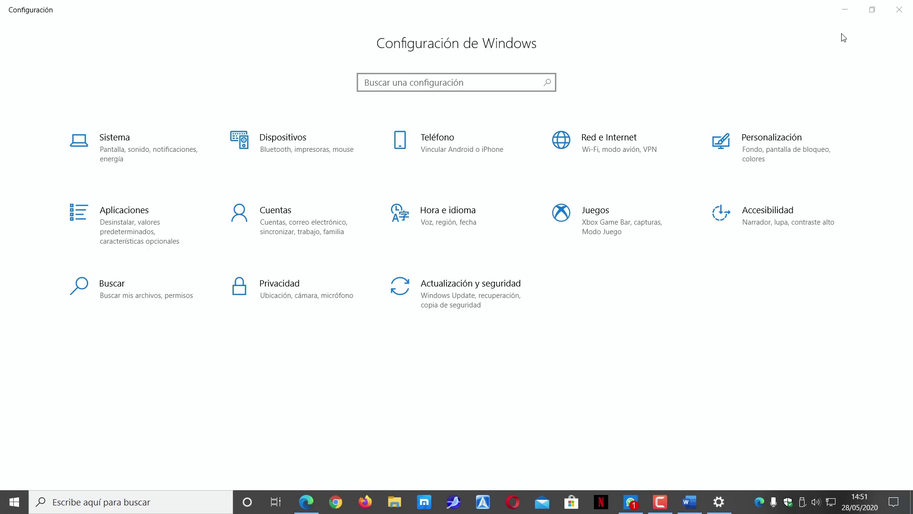
{"action": "left_click", "coordinate": [907, 17]}
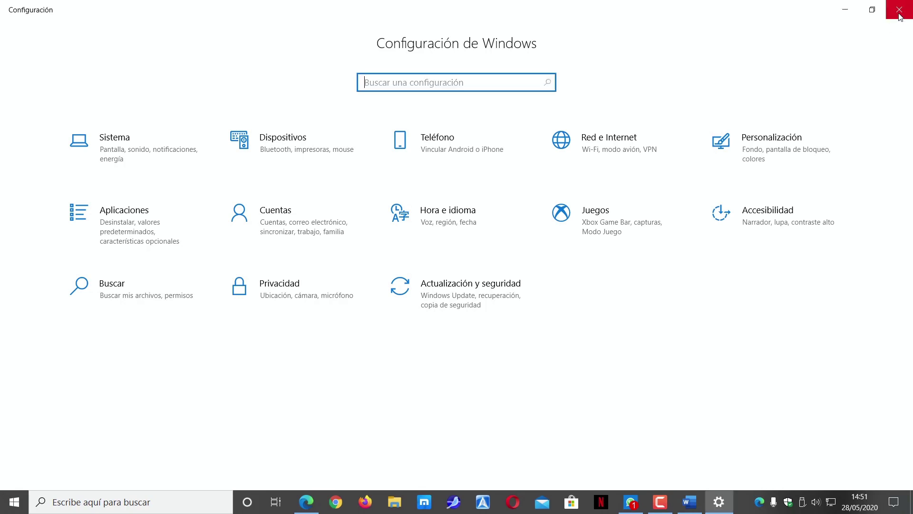